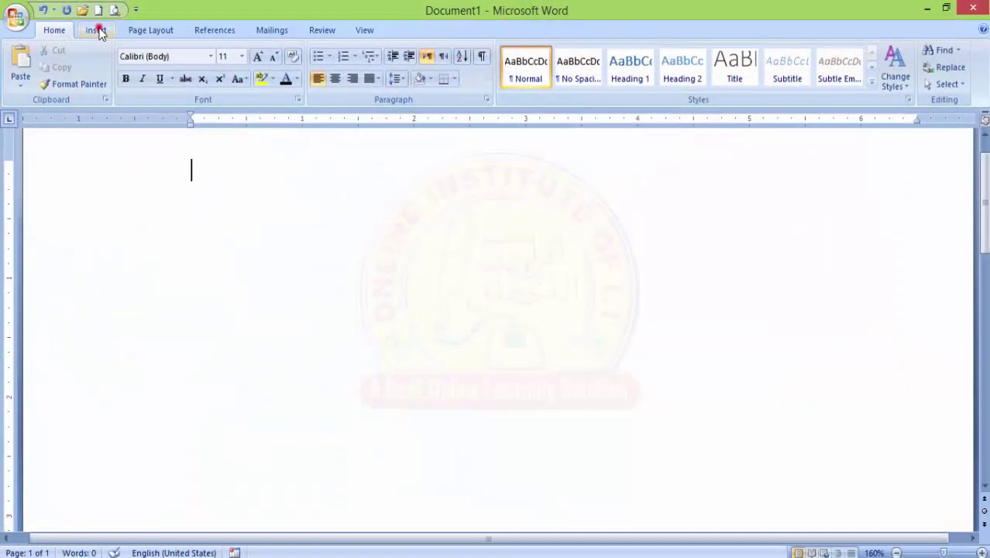
Open the Insert Picture dialog and scroll through the image files in the Online IT Ad folder
click(96, 31)
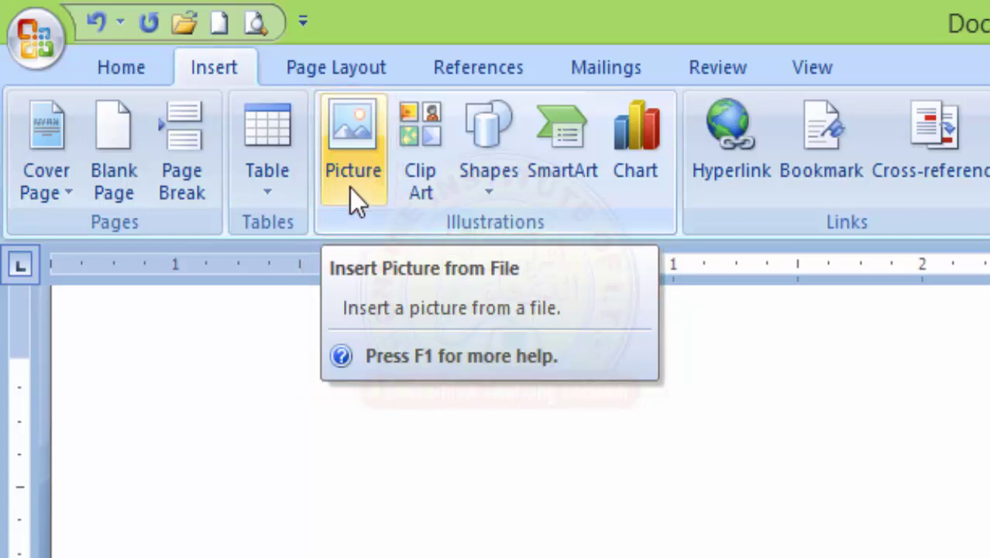
click(349, 189)
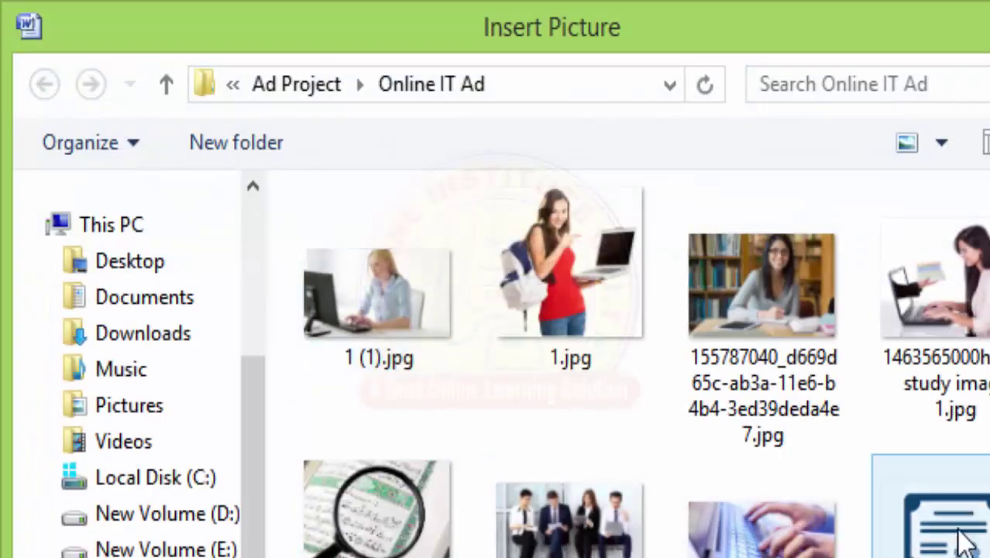
scroll(748, 233, down, 15)
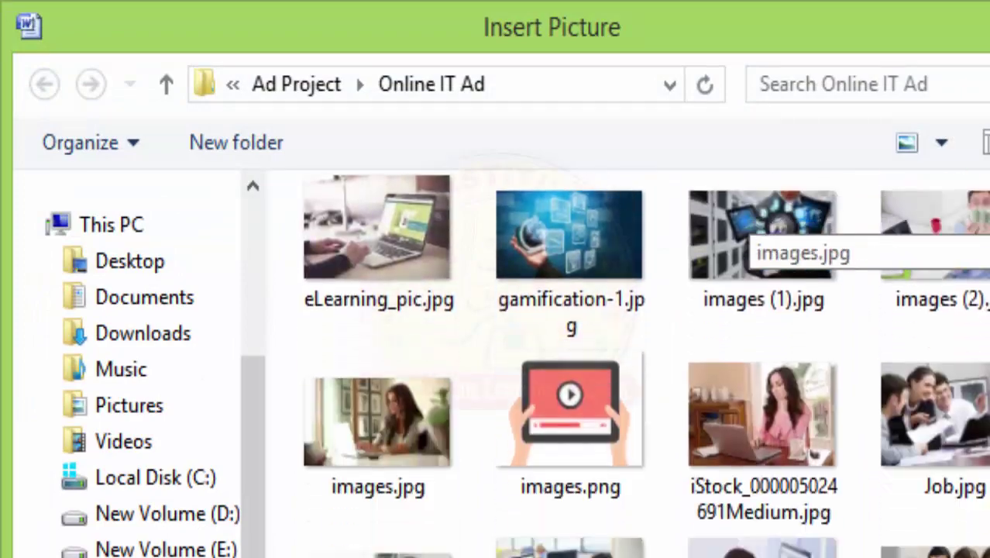
scroll(747, 232, down, 5)
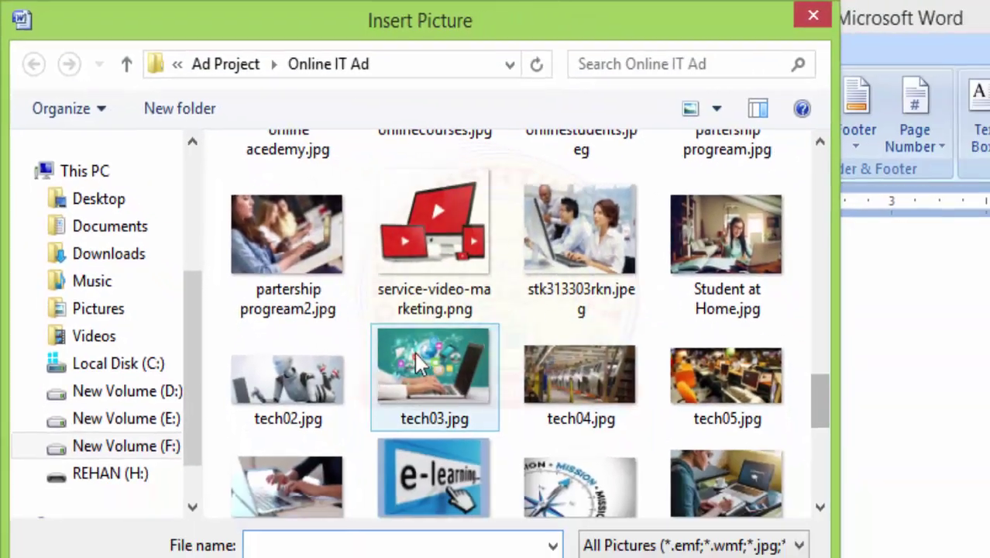
Insert partership progream2.jpg and resize the photo to 2.96" by 4.43"
double_click(376, 308)
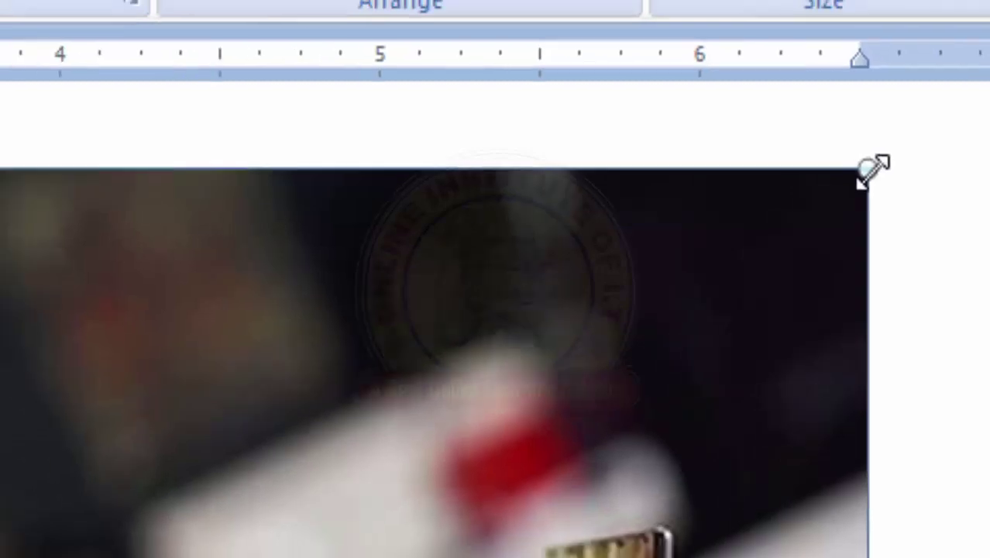
drag(867, 171, 0, 557)
drag(601, 328, 458, 451)
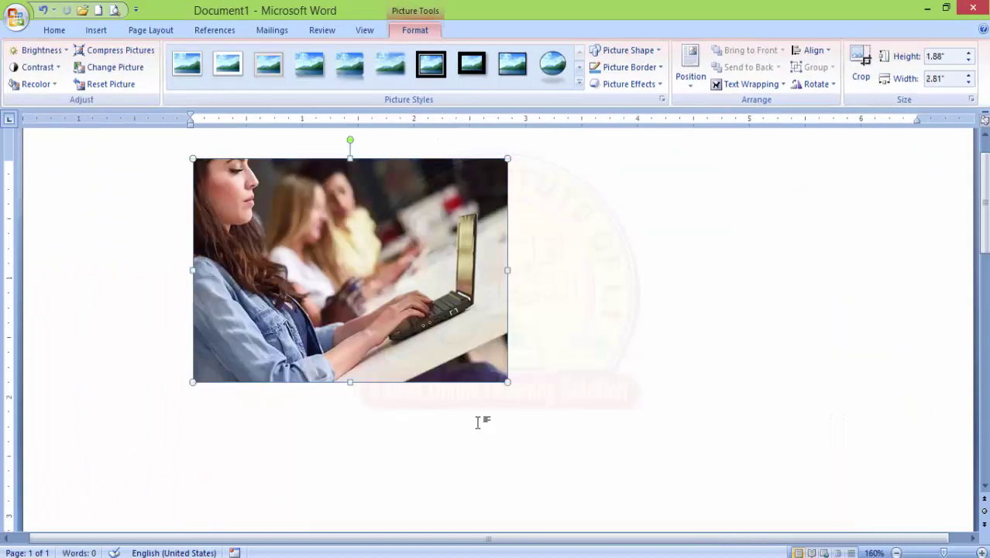
drag(505, 383, 689, 503)
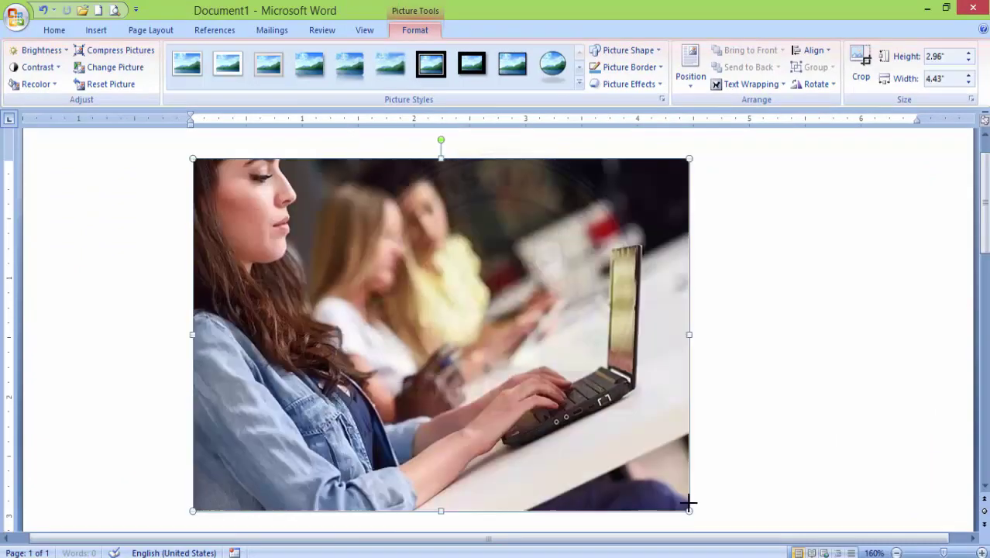
click(570, 285)
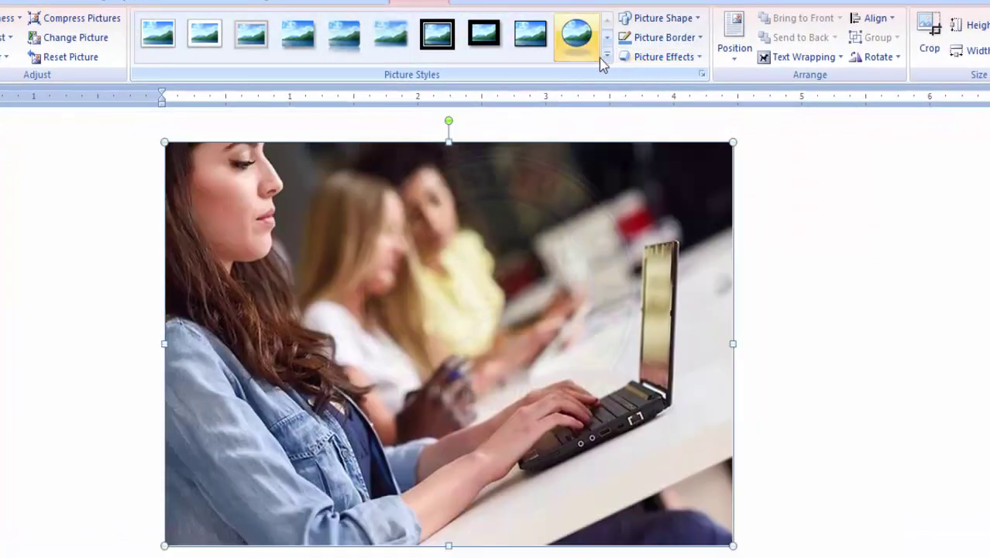
click(608, 55)
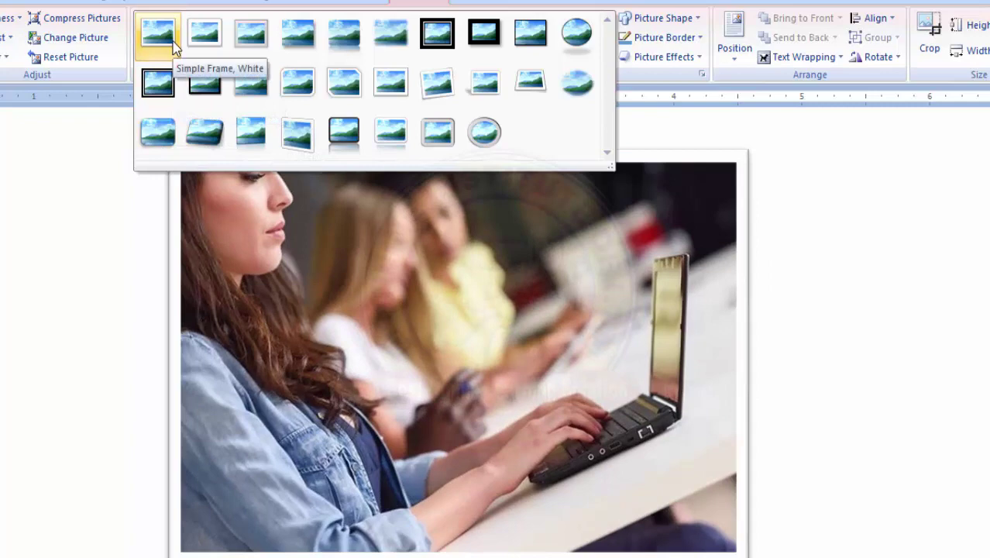
click(548, 285)
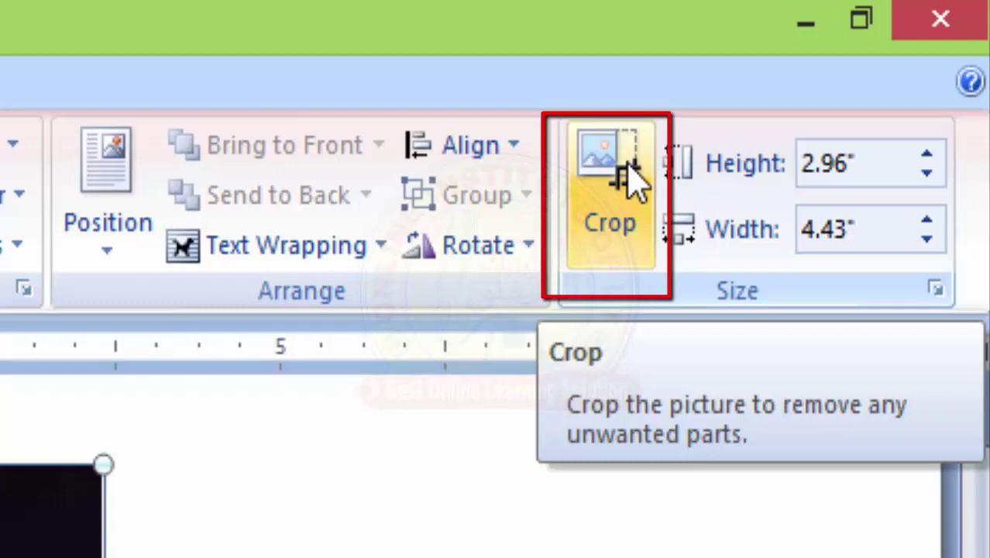
Crop the photo's left, top and bottom edges to leave the hands and laptop at 1.98" by 2.39"
click(625, 175)
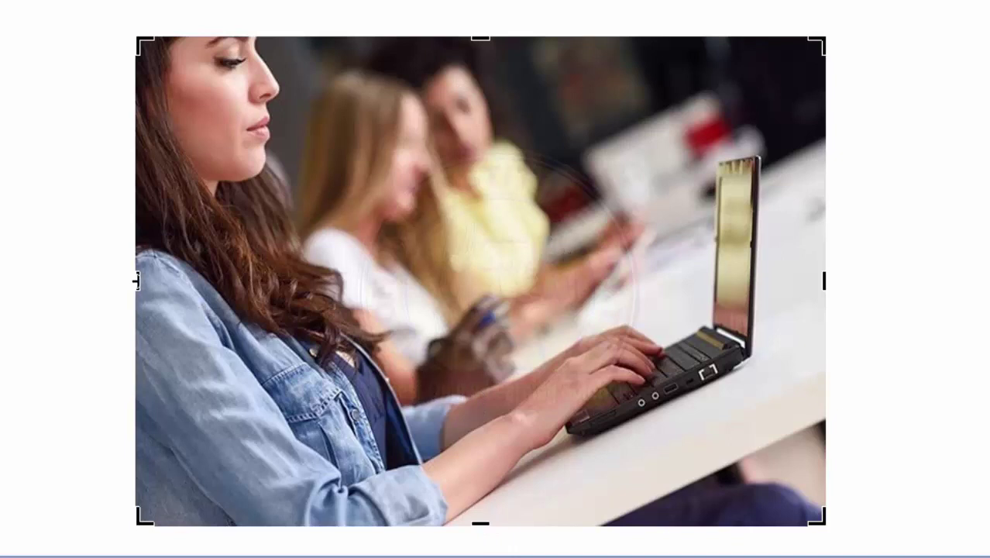
drag(137, 281, 456, 293)
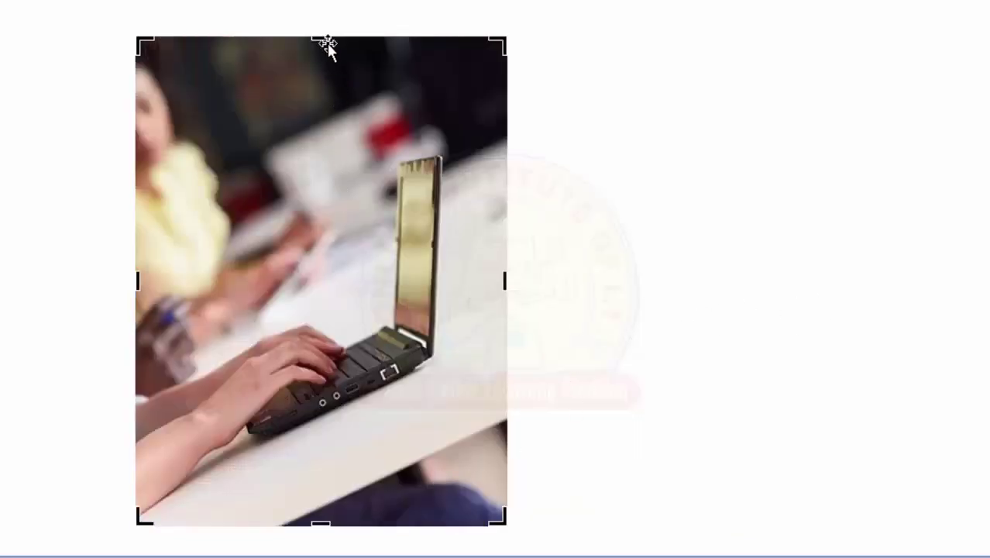
drag(322, 36, 319, 143)
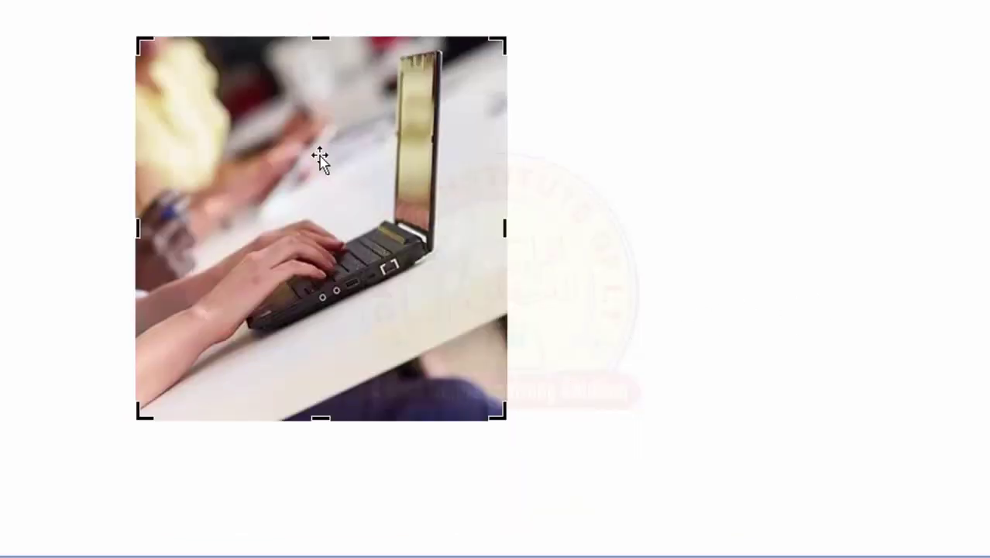
drag(317, 417, 322, 362)
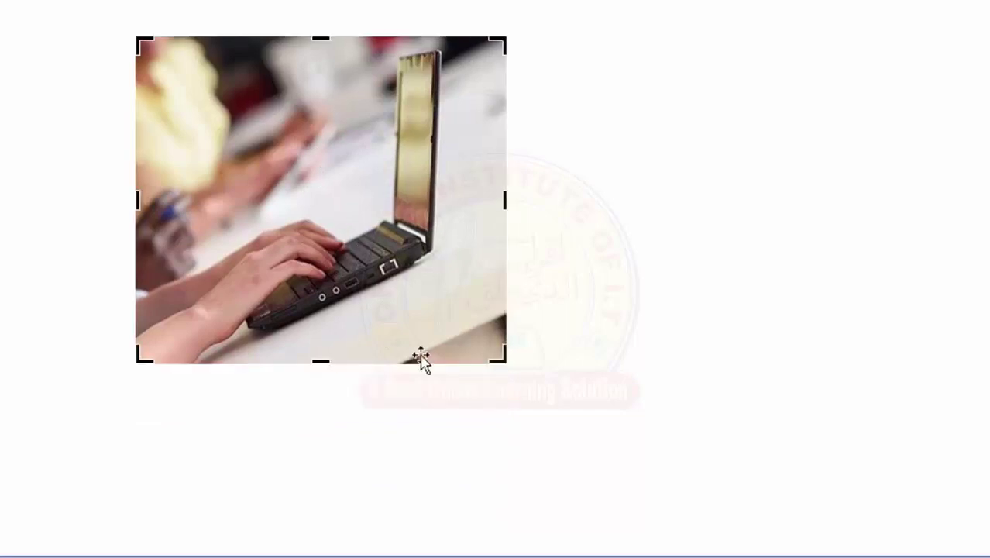
click(612, 180)
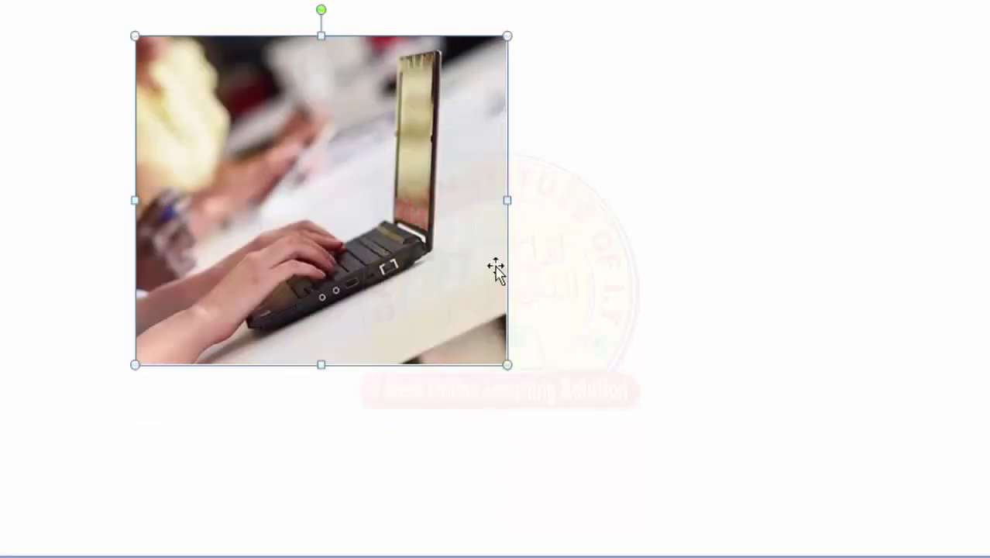
click(350, 254)
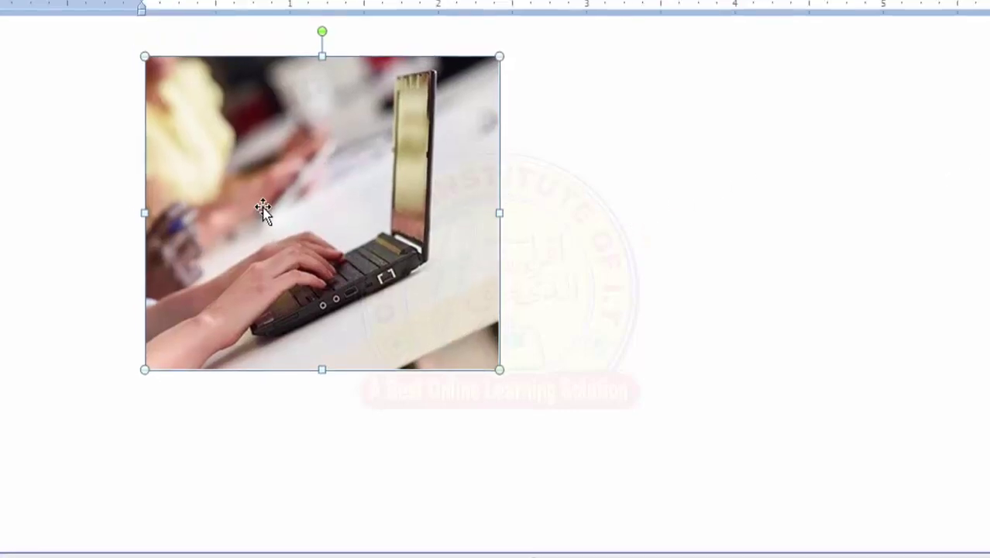
click(348, 195)
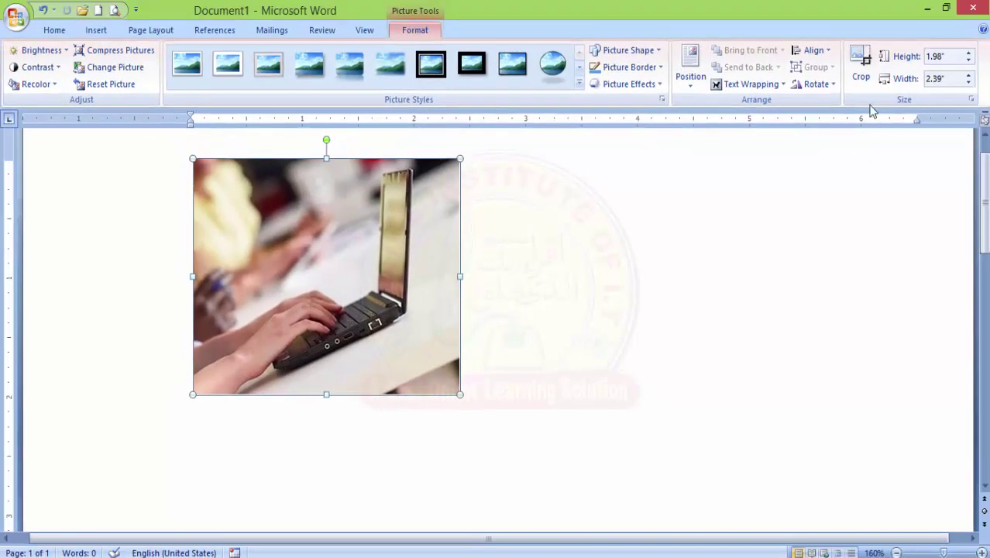
Restore the cropped edges, then re-crop tightly around the woman's face to 2.03" by 1.91"
click(861, 64)
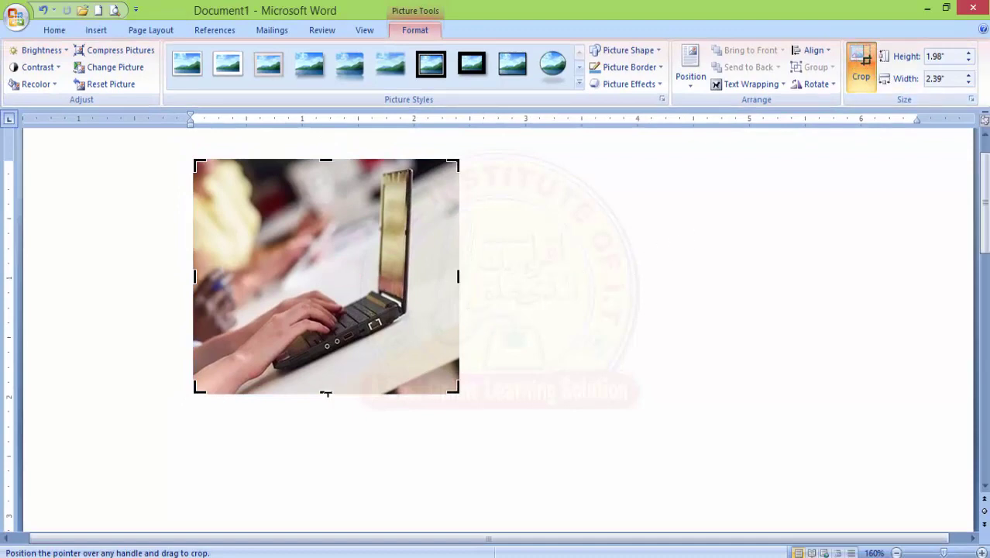
drag(80, 284, 81, 283)
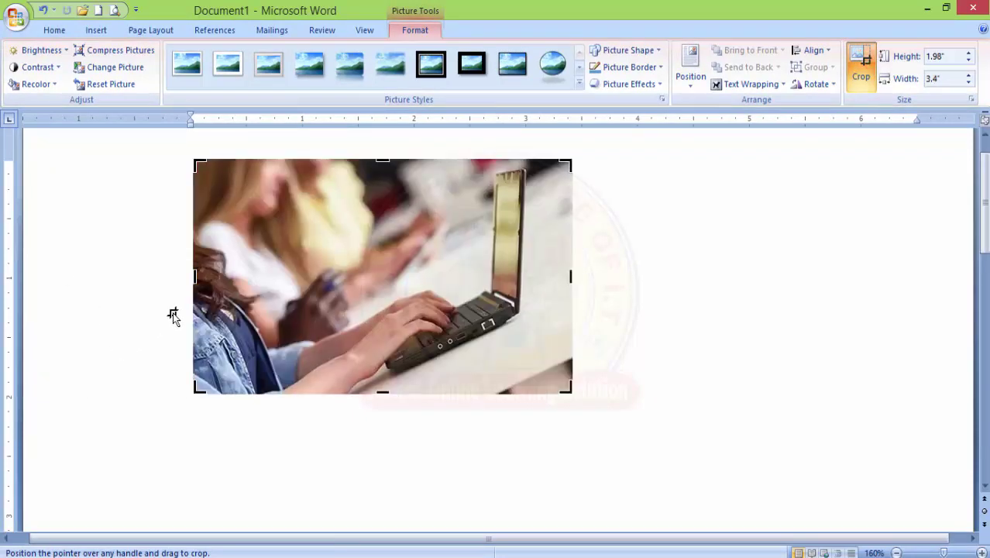
drag(194, 277, 65, 277)
drag(443, 160, 444, 107)
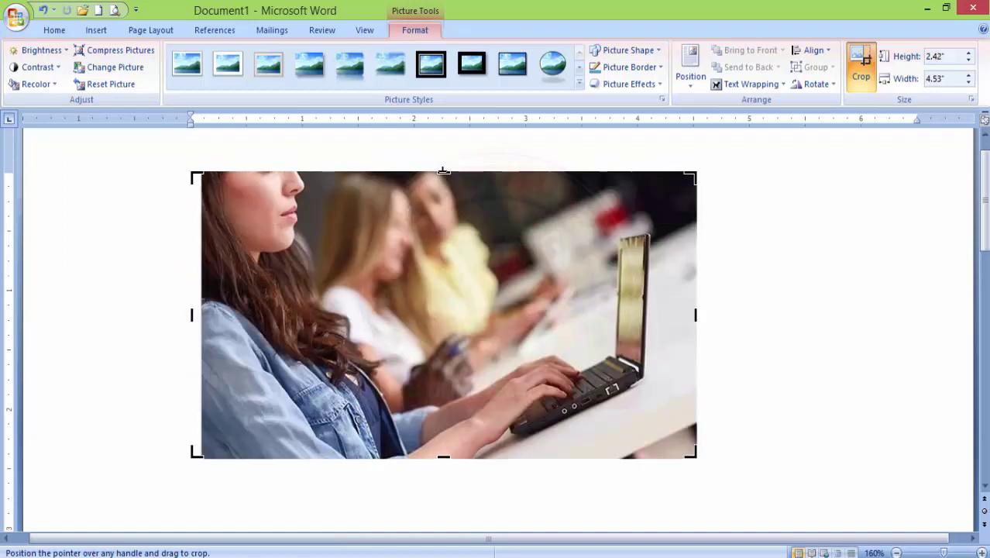
drag(443, 171, 443, 211)
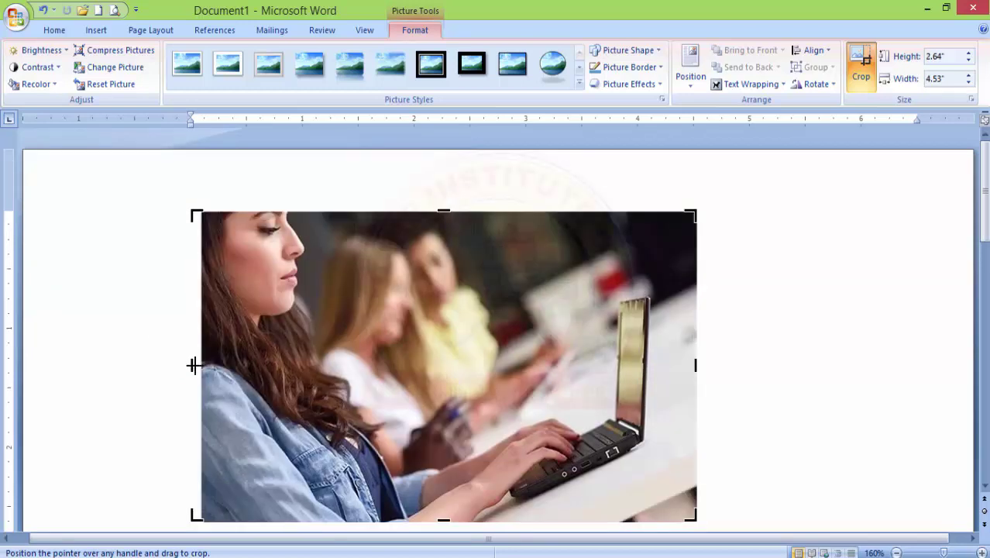
drag(193, 364, 203, 366)
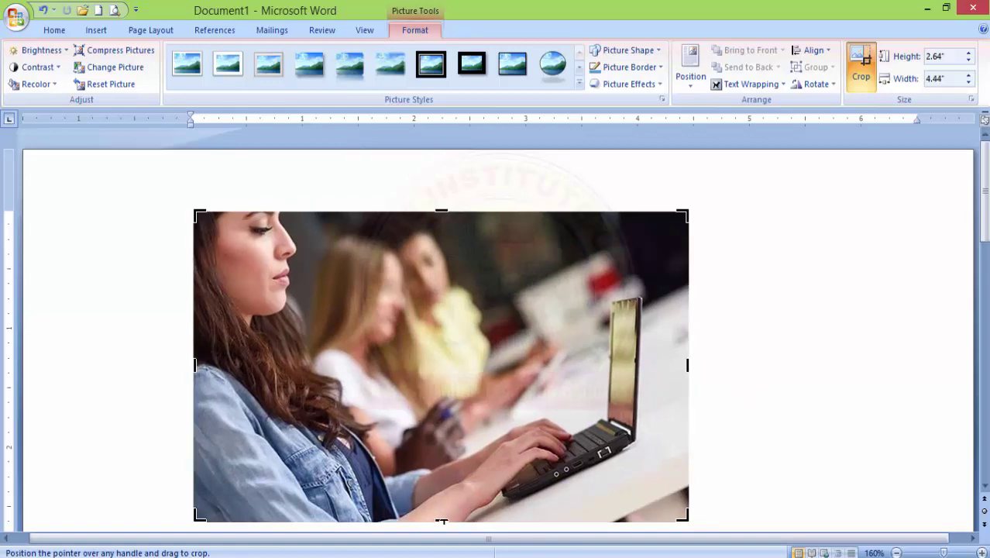
mouse_move(442, 520)
mouse_down()
mouse_move(442, 501)
mouse_move(442, 518)
mouse_up()
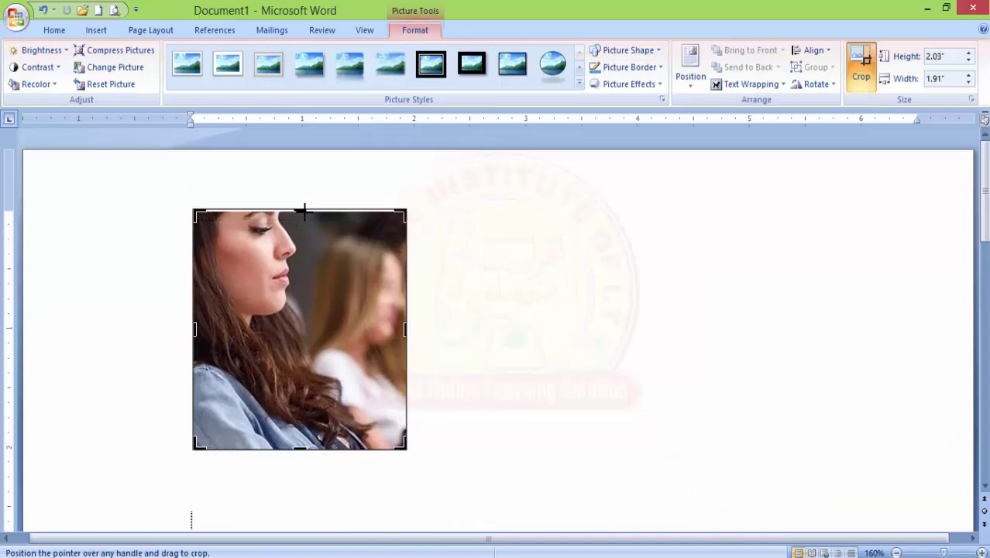
drag(302, 212, 303, 216)
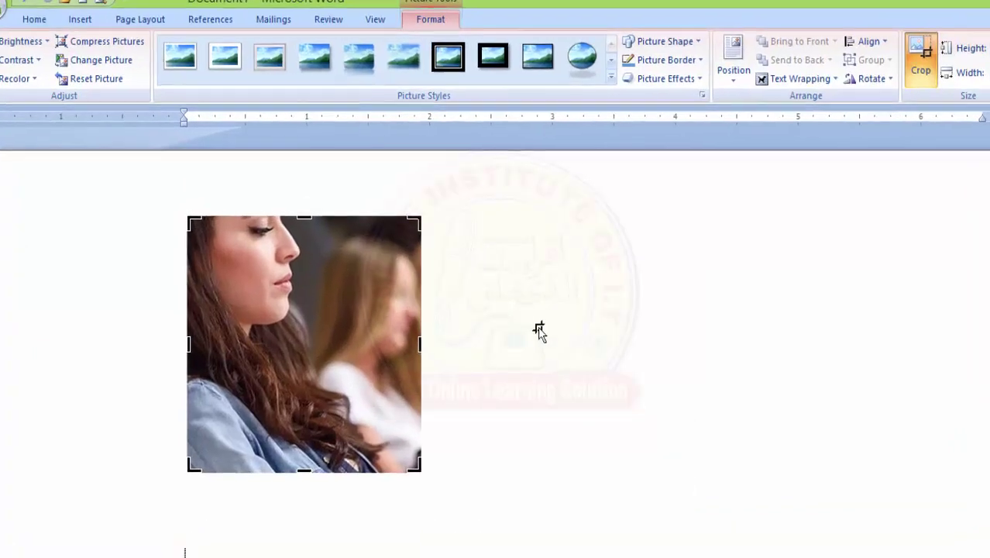
click(509, 296)
Apply the Simple Frame, White picture style and shrink the picture to 1.24" by 1.2"
click(578, 81)
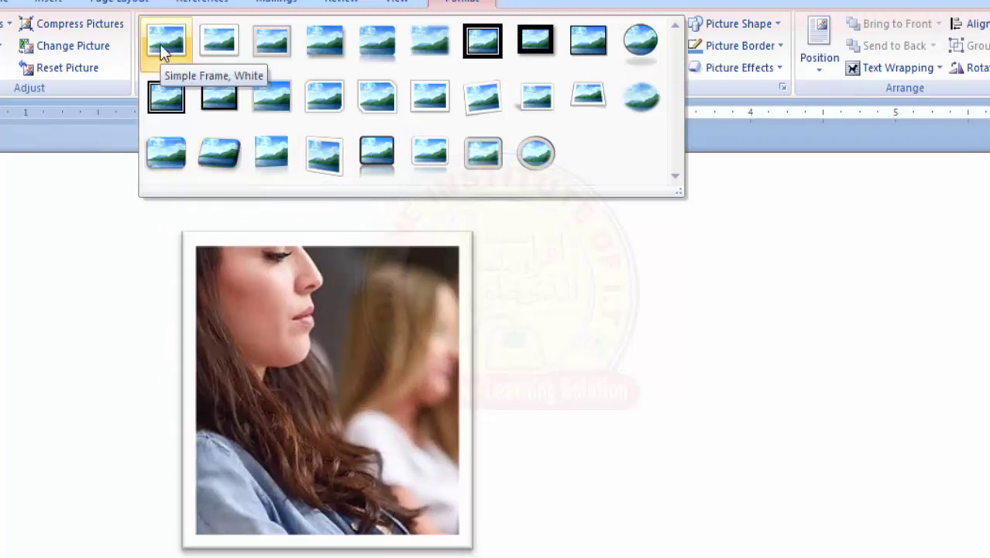
click(160, 44)
click(540, 395)
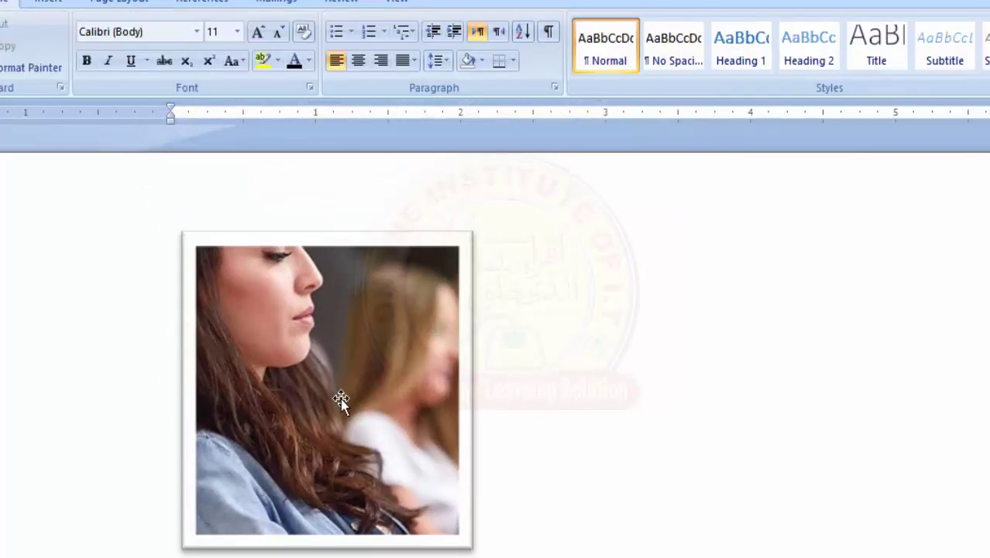
click(415, 451)
drag(461, 529, 356, 416)
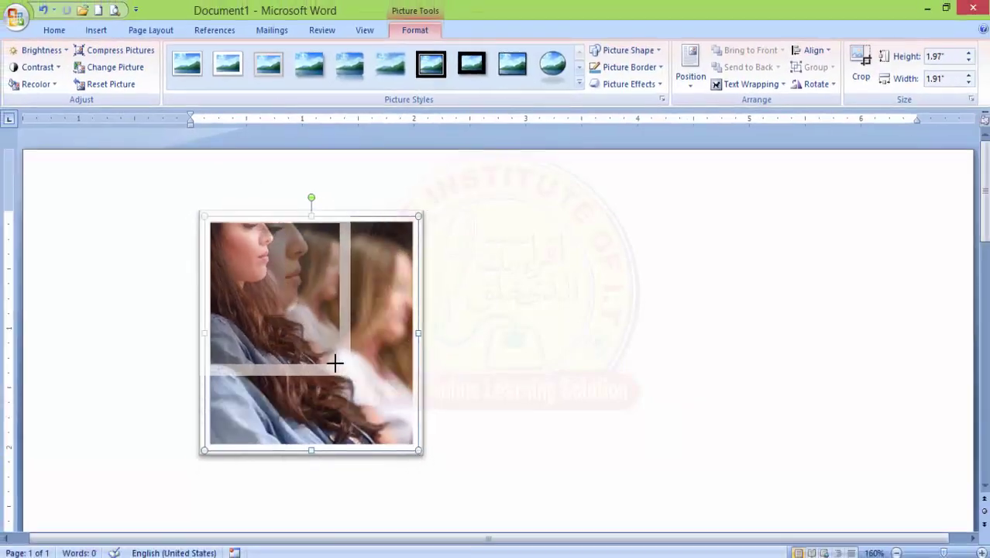
click(398, 402)
Paste a long block of repeated 'My word document' text after the picture
click(309, 311)
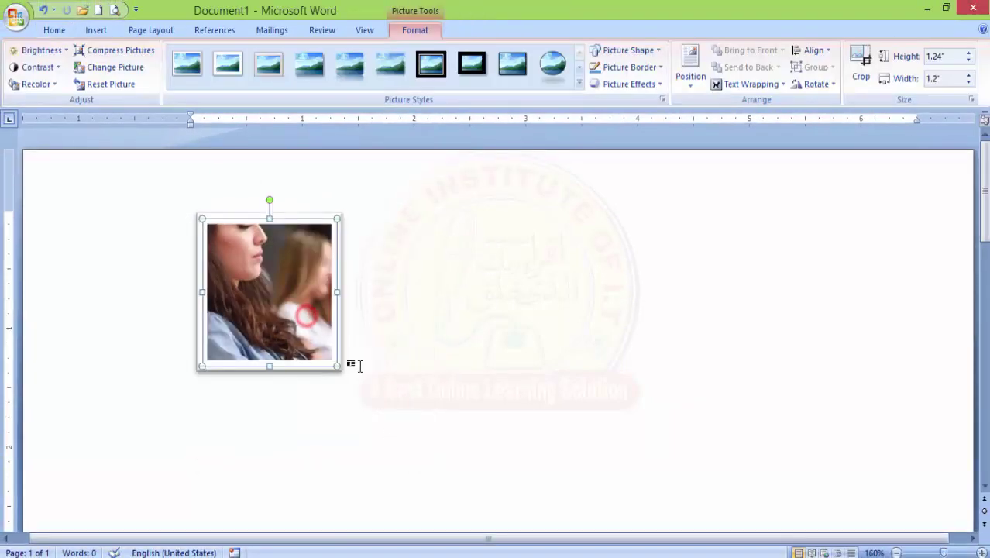
click(404, 394)
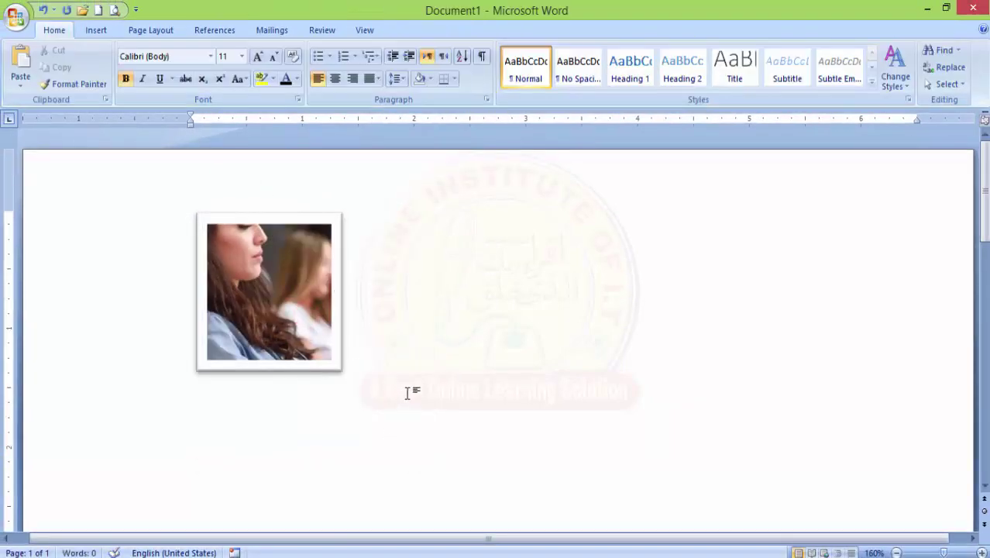
key(ctrl+v)
scroll(418, 403, up, 5)
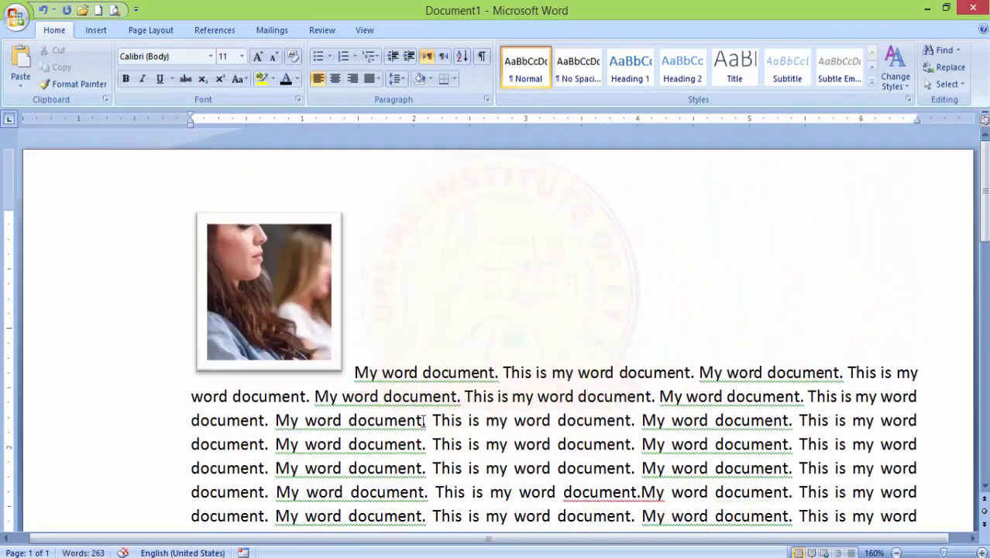
Select the framed picture and bring up its Picture Tools Format options
click(328, 305)
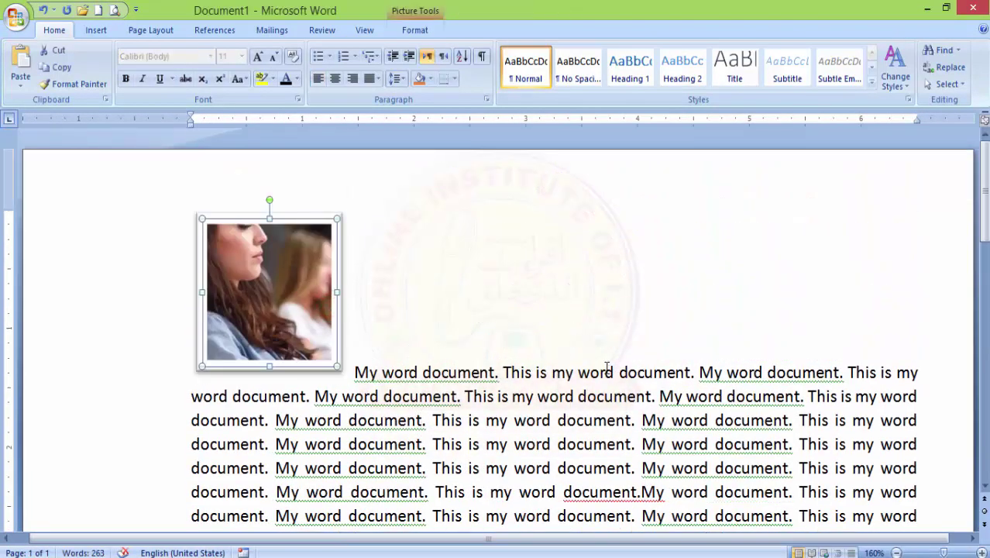
double_click(295, 294)
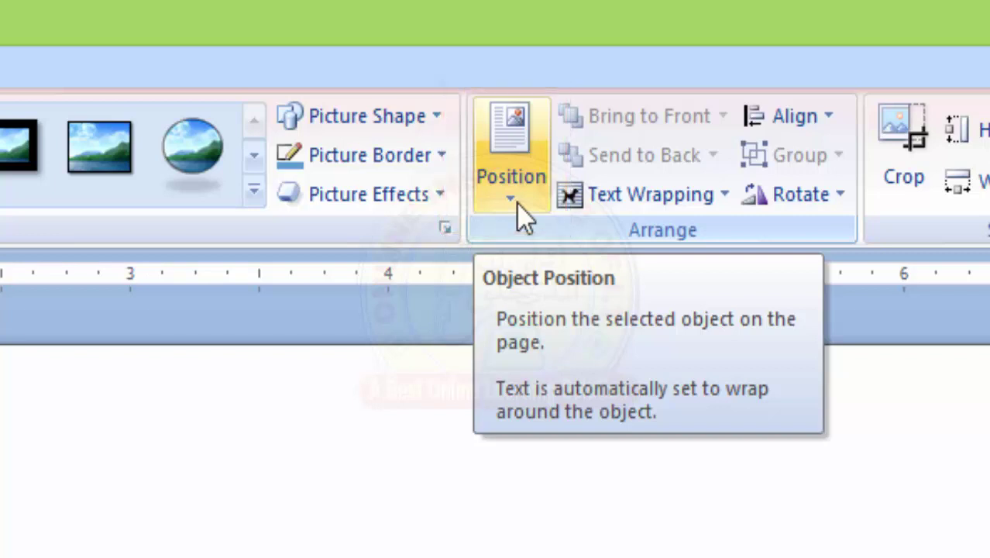
Try positioning the picture Top Right, then Top Center, with square text wrapping
click(514, 203)
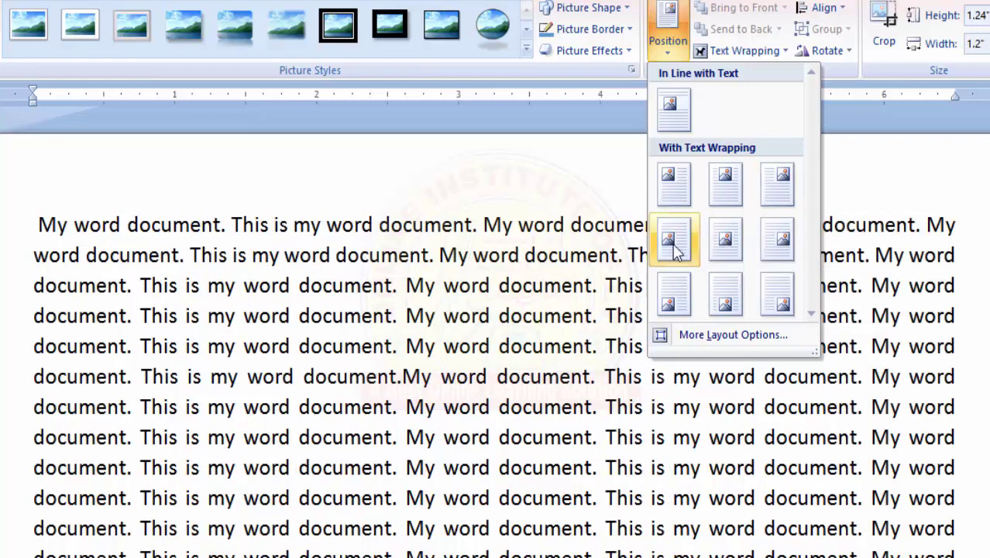
click(782, 186)
click(985, 311)
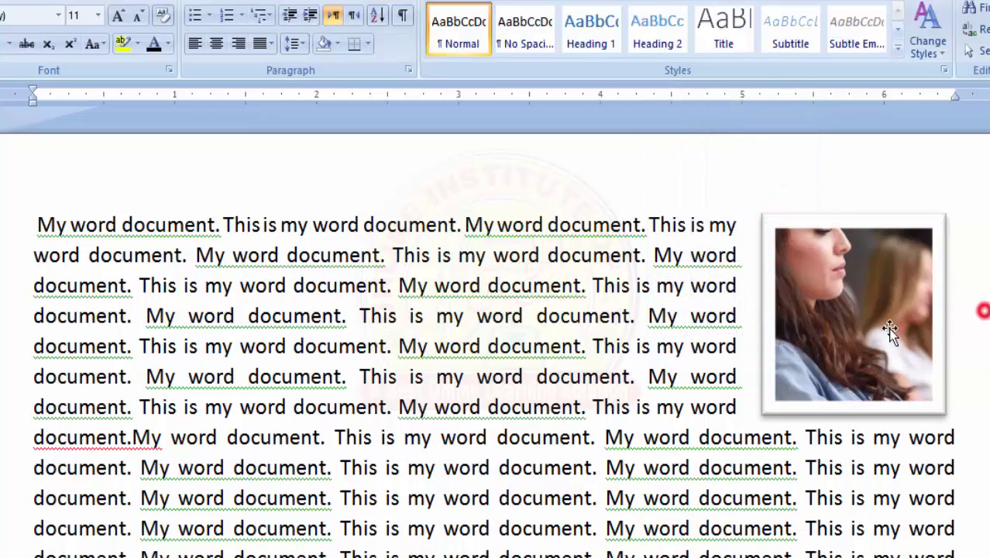
click(887, 328)
click(666, 35)
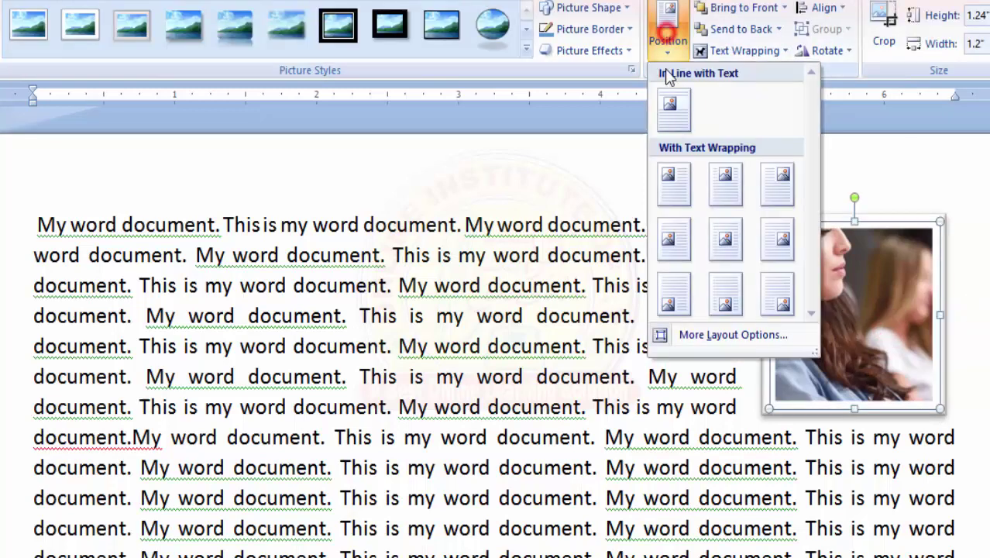
click(723, 182)
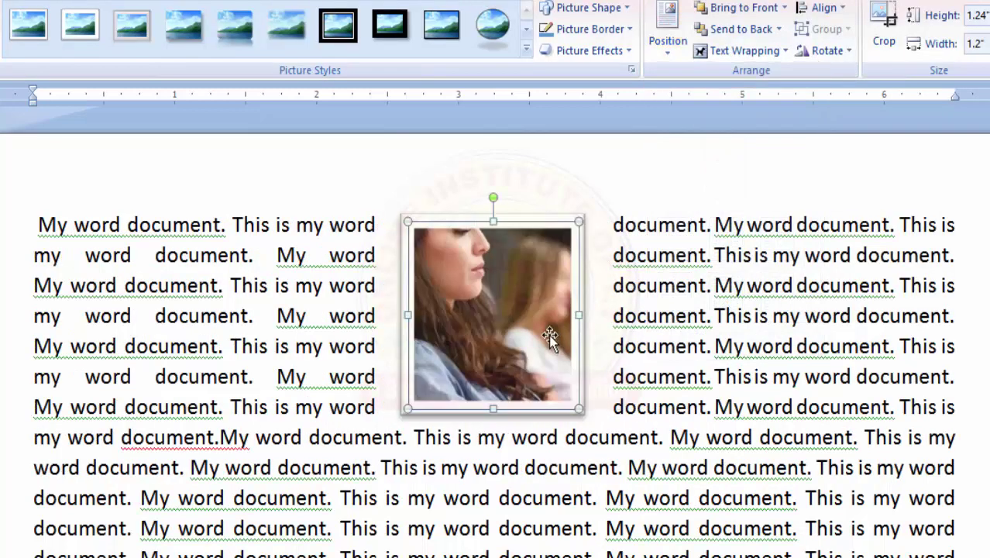
Move the picture to Top Left with square wrapping, then delete it from the document
click(668, 35)
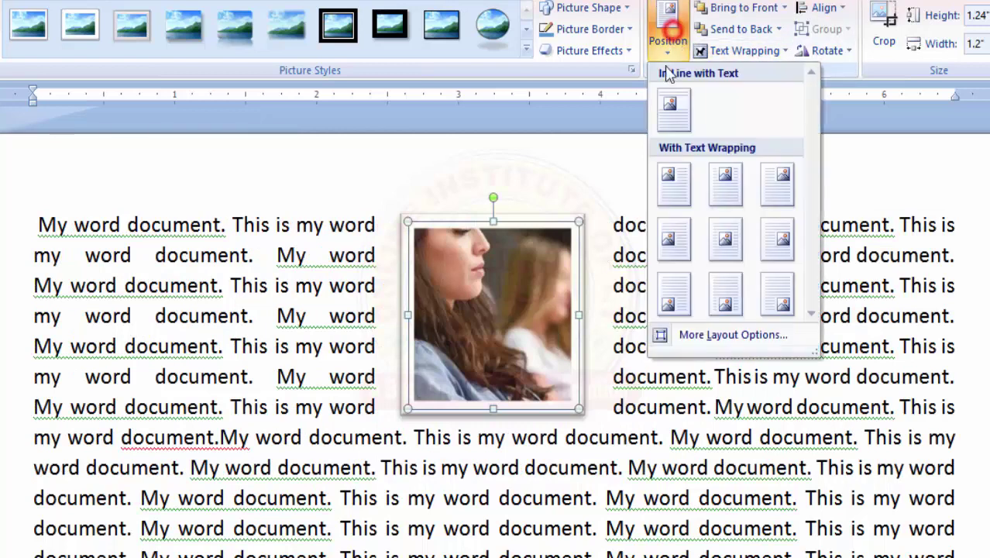
click(671, 181)
click(445, 375)
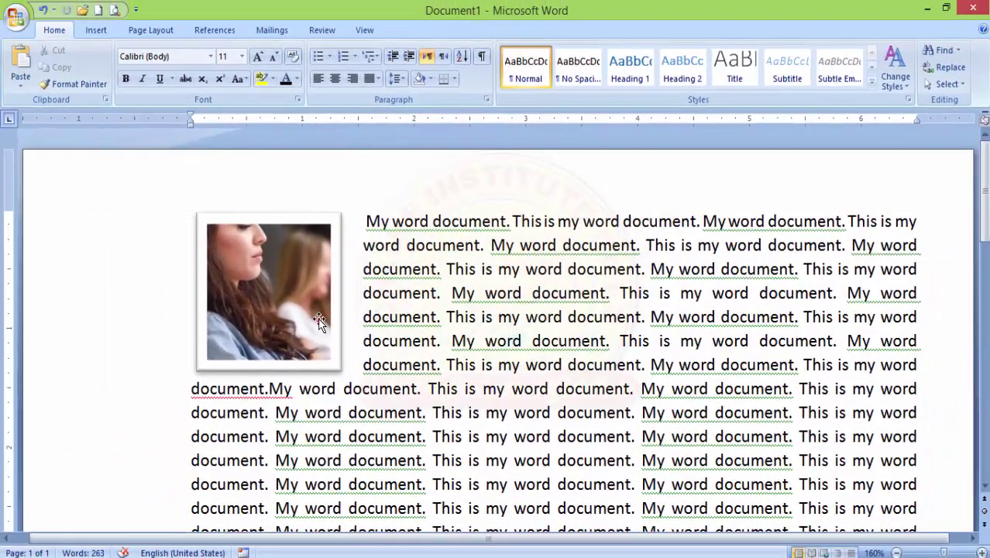
click(319, 322)
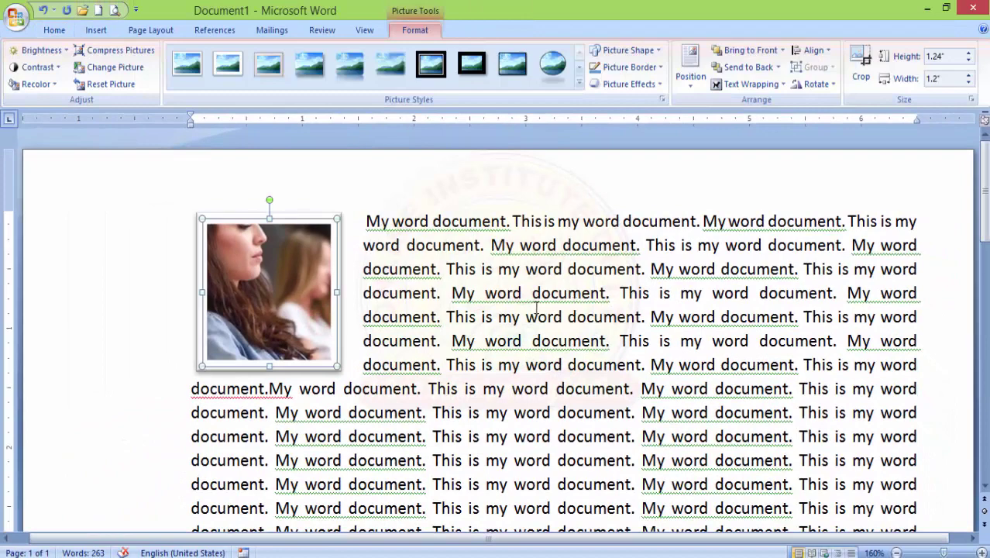
click(690, 72)
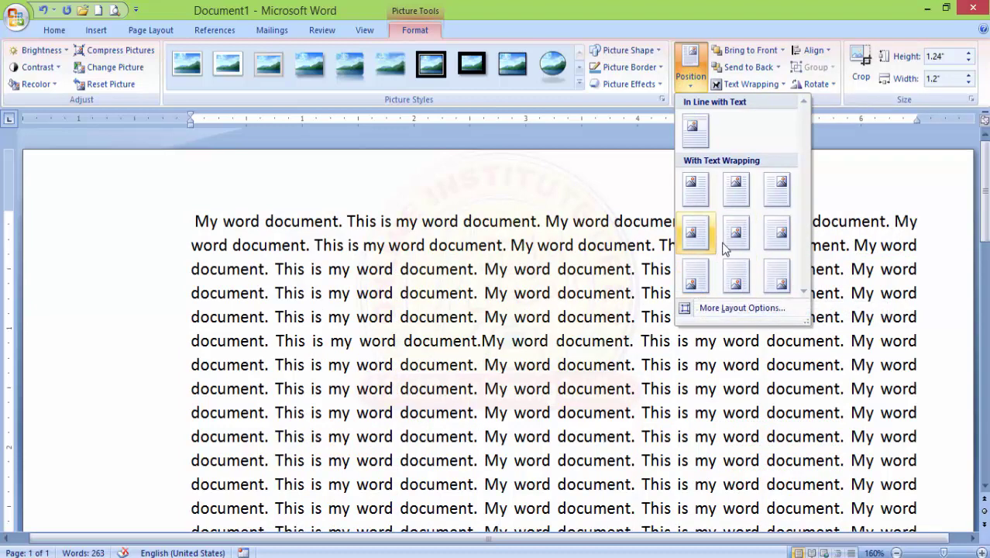
click(695, 185)
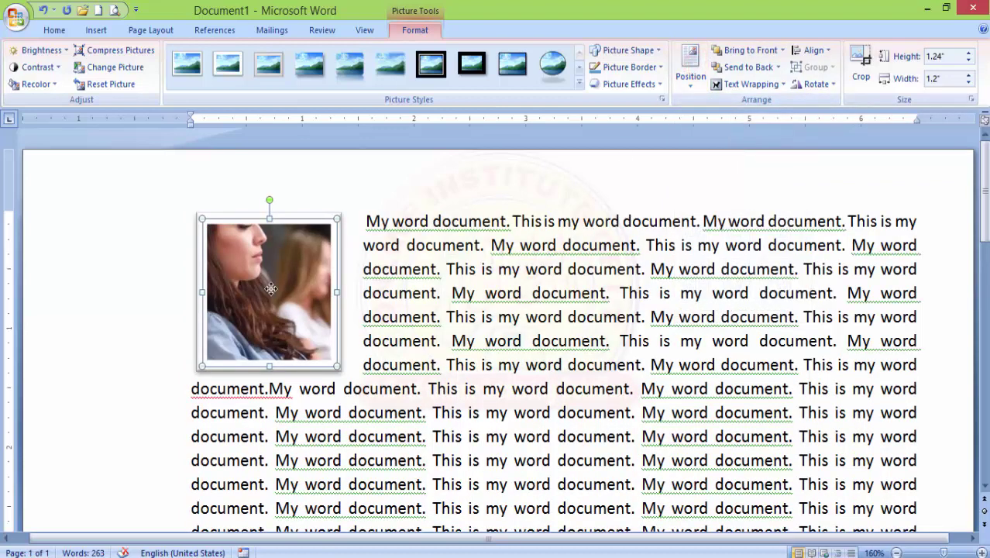
key(Delete)
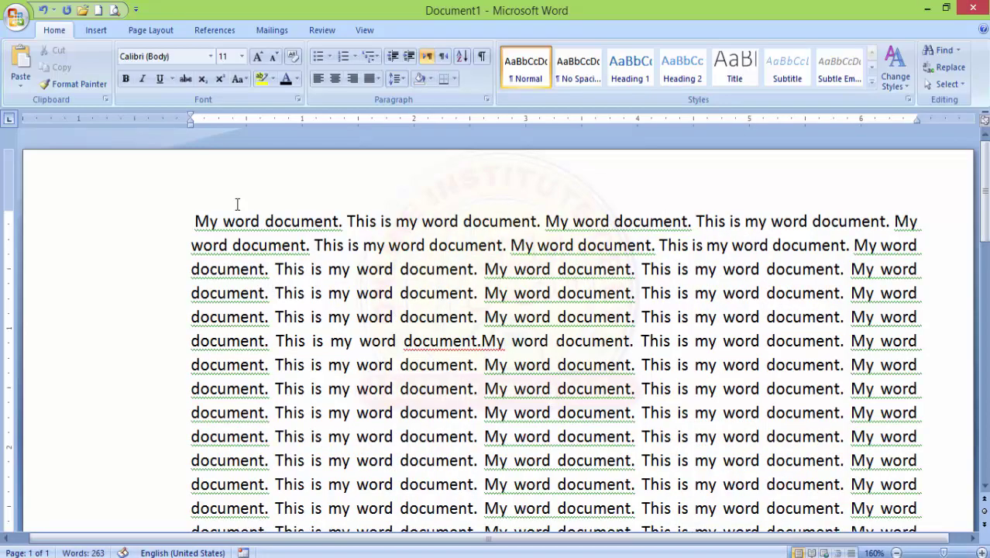
Search Clip Art for 'computer' and scroll through the matching images
click(96, 32)
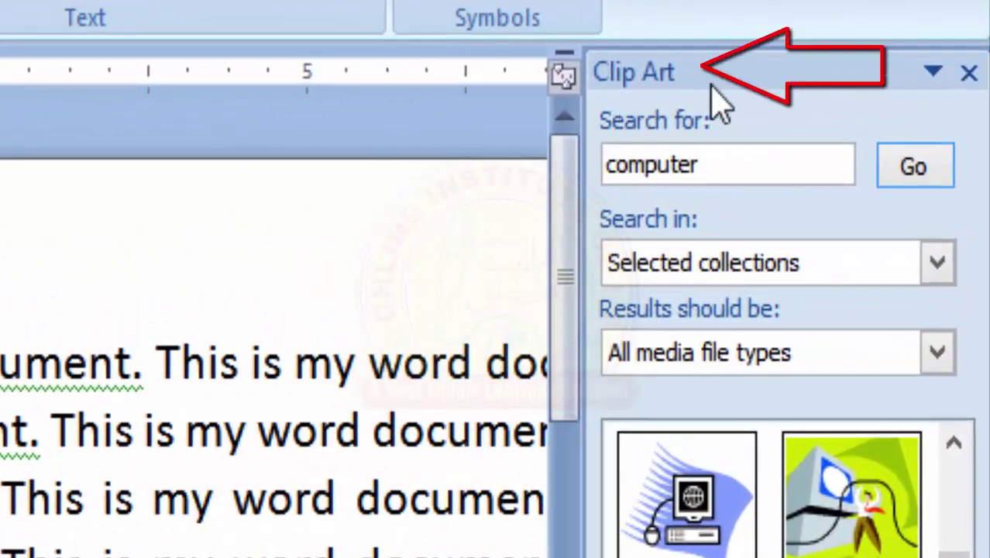
double_click(753, 163)
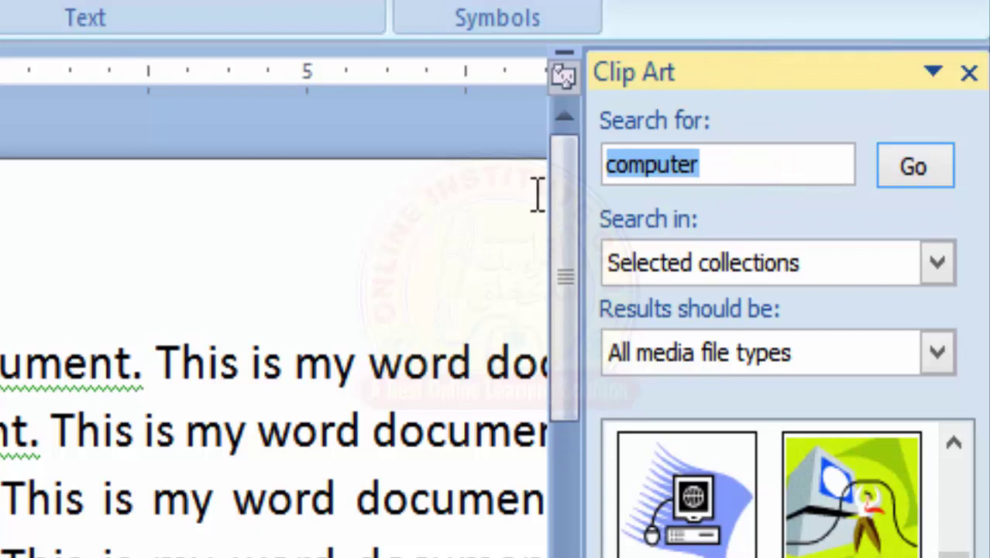
text(computer)
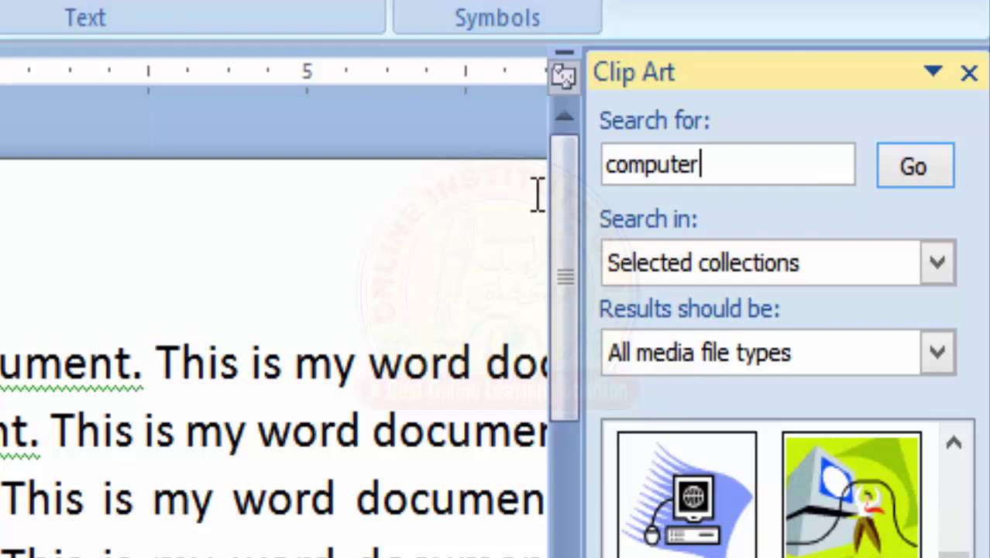
key(Return)
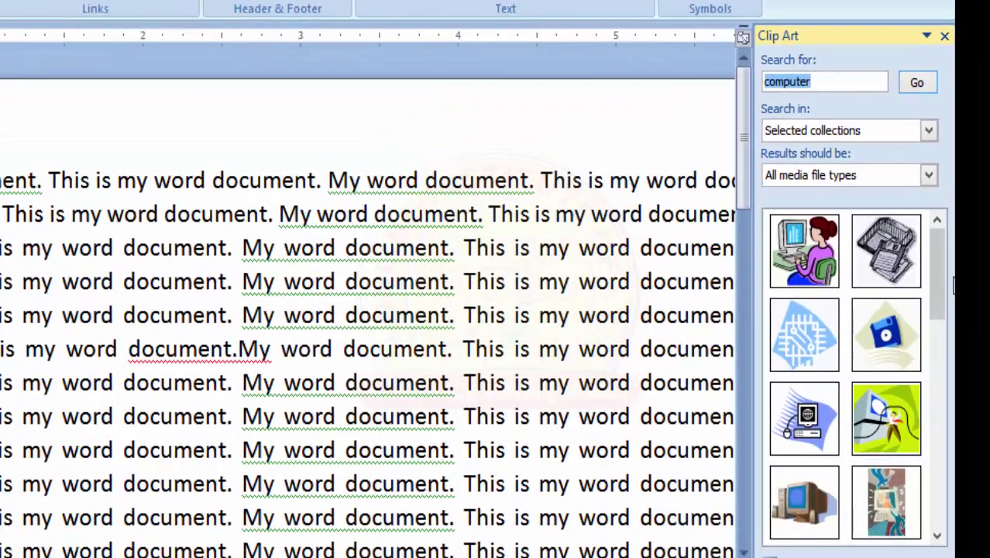
drag(942, 271, 950, 445)
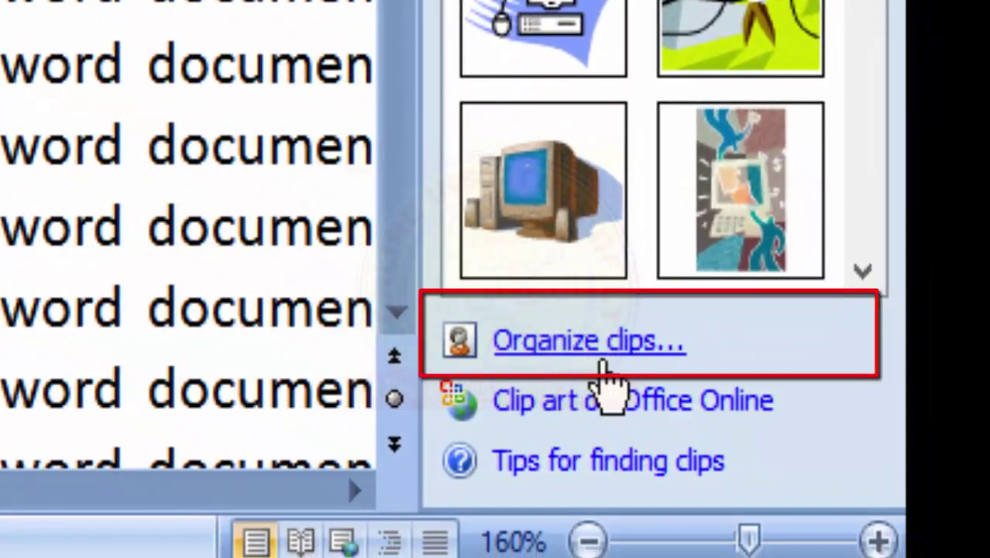
Open Clip Organizer and browse Favorites, Unclassified Clips and Office Collections
click(601, 348)
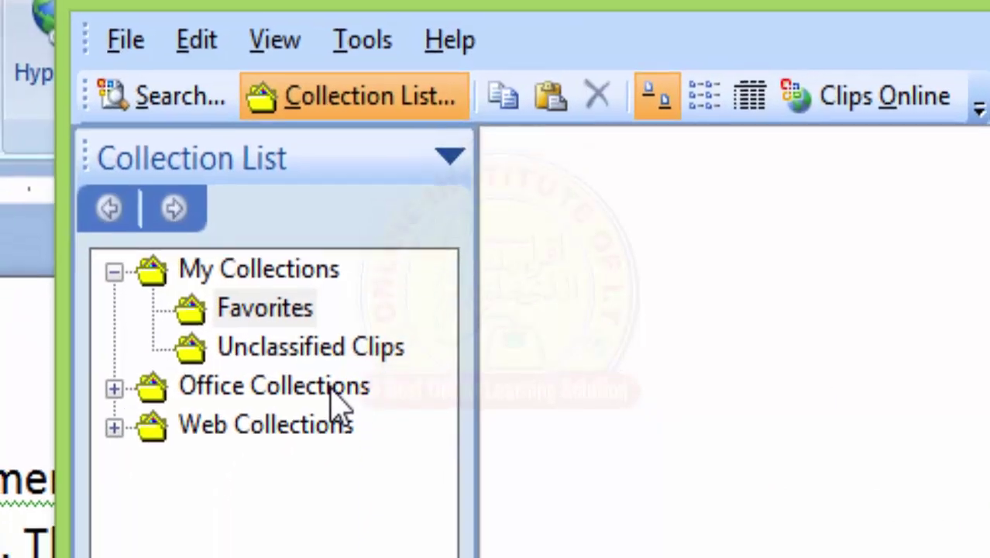
click(333, 435)
click(465, 135)
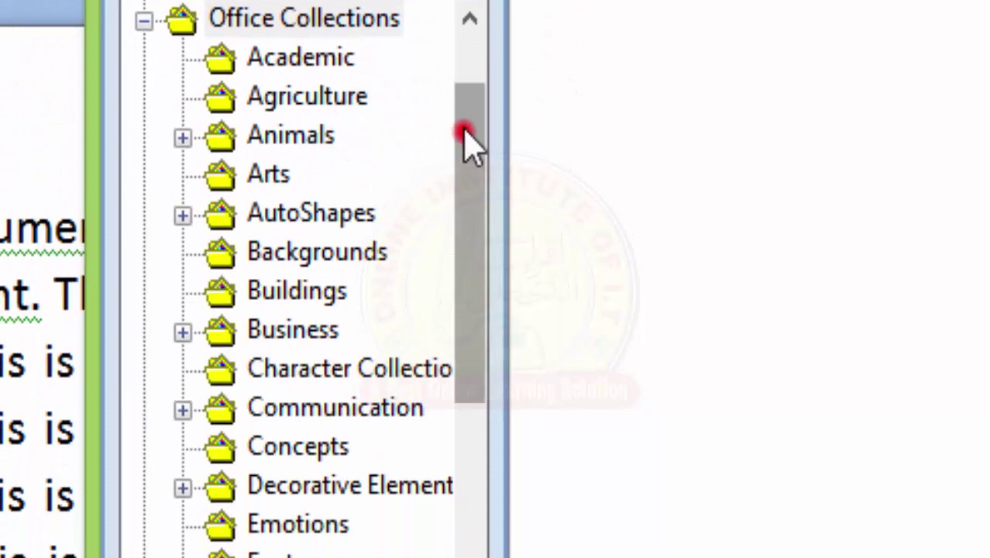
drag(464, 136, 474, 60)
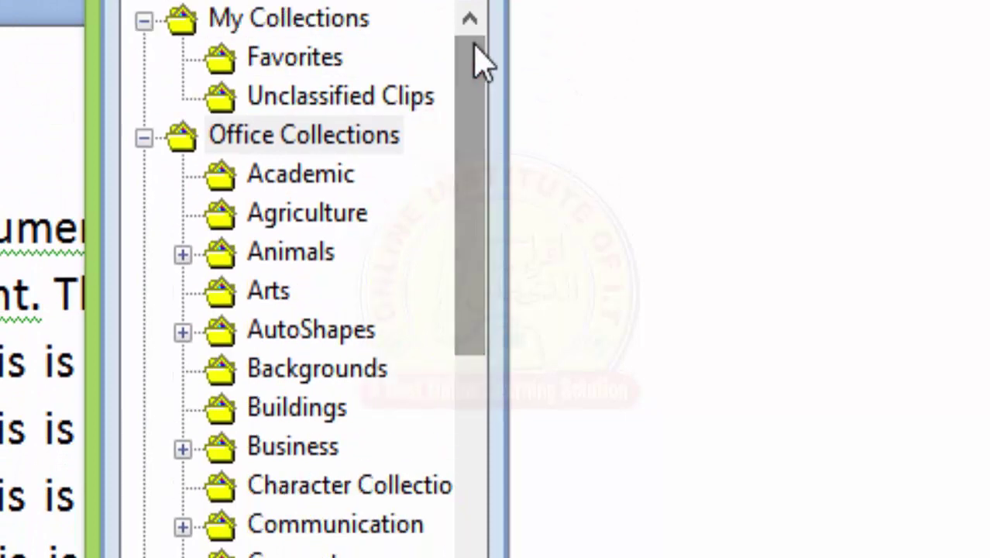
click(324, 62)
click(331, 85)
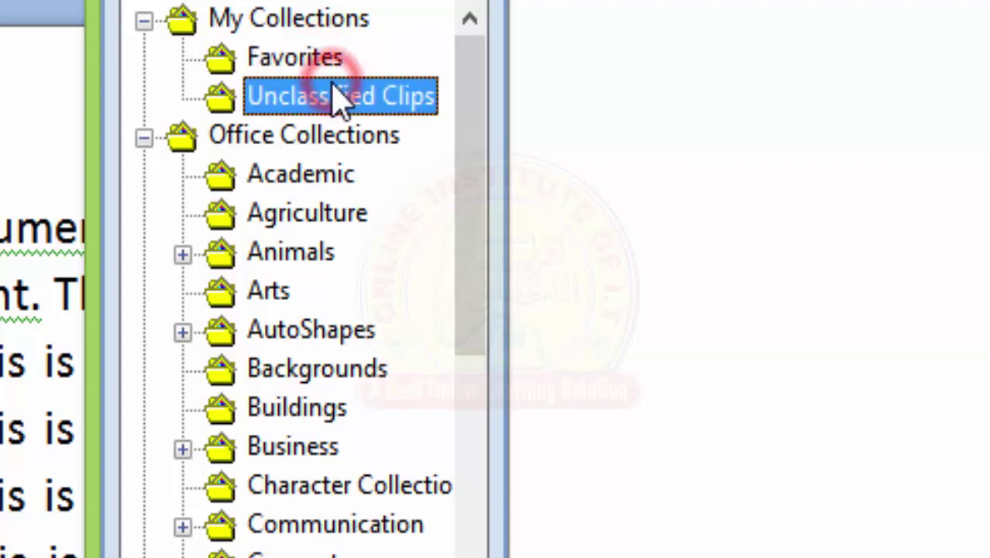
double_click(317, 138)
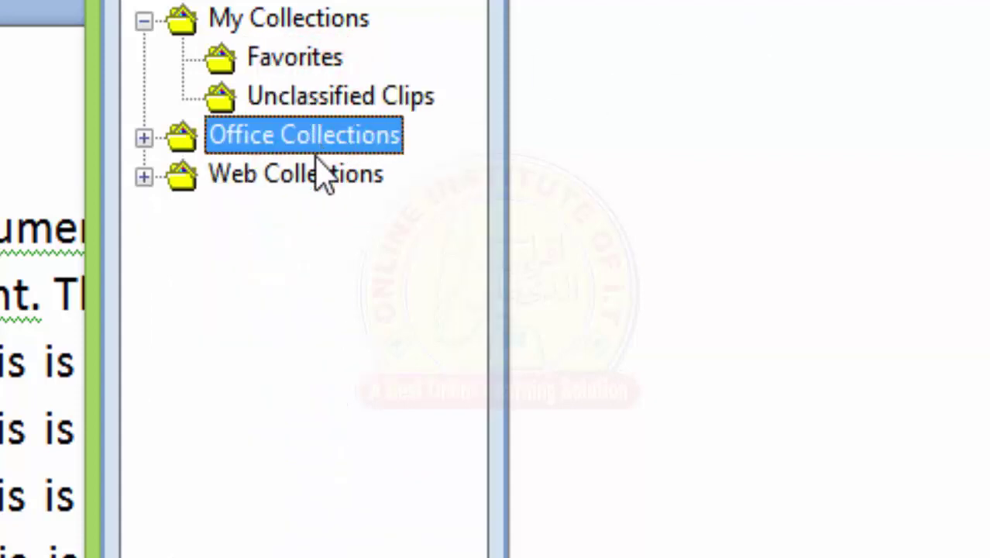
double_click(281, 137)
click(300, 57)
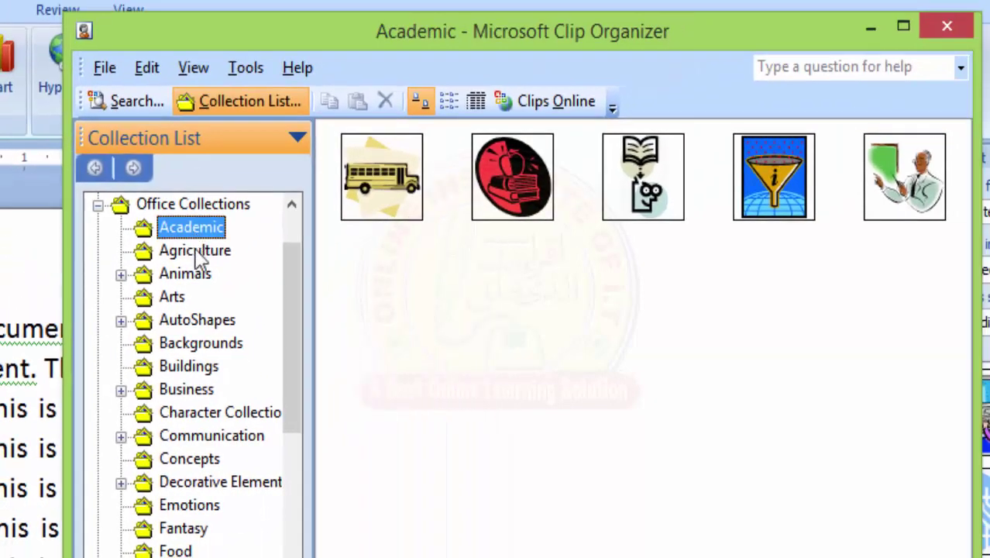
Browse the Agriculture, Animals (Domestic, Wild) and Arts collections
click(213, 233)
click(203, 258)
double_click(186, 273)
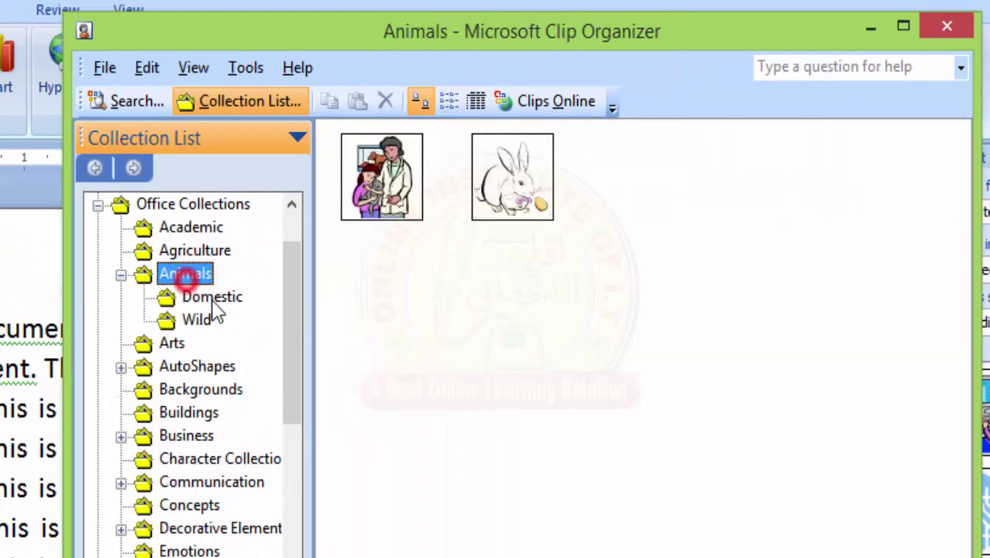
click(209, 299)
click(200, 321)
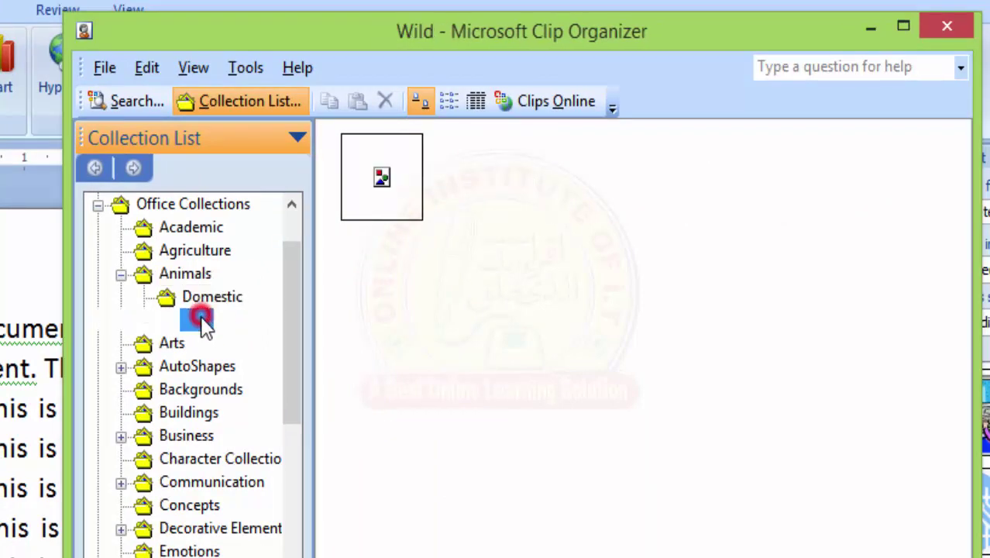
click(170, 342)
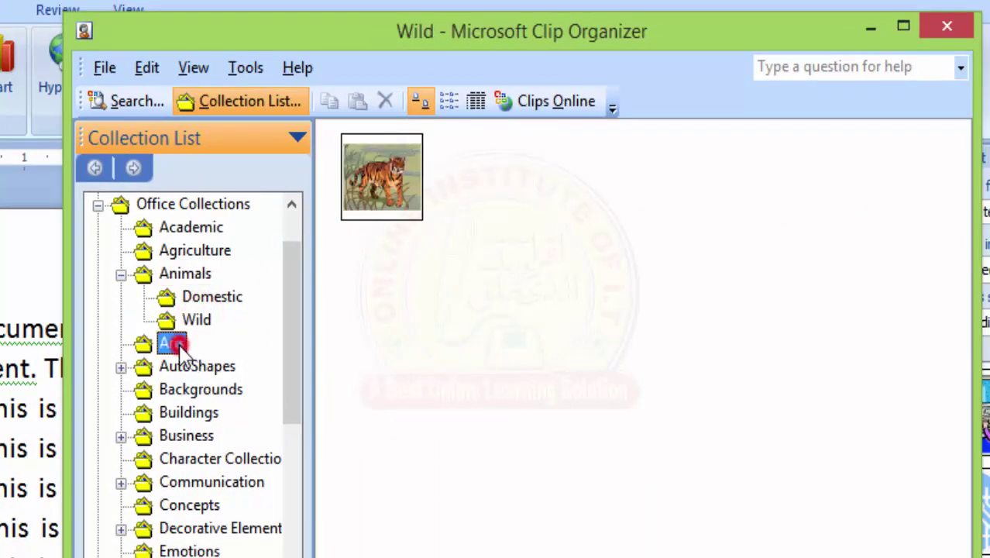
Browse the AutoShapes subcollections, then show the Buildings collection's 11 clips
click(121, 367)
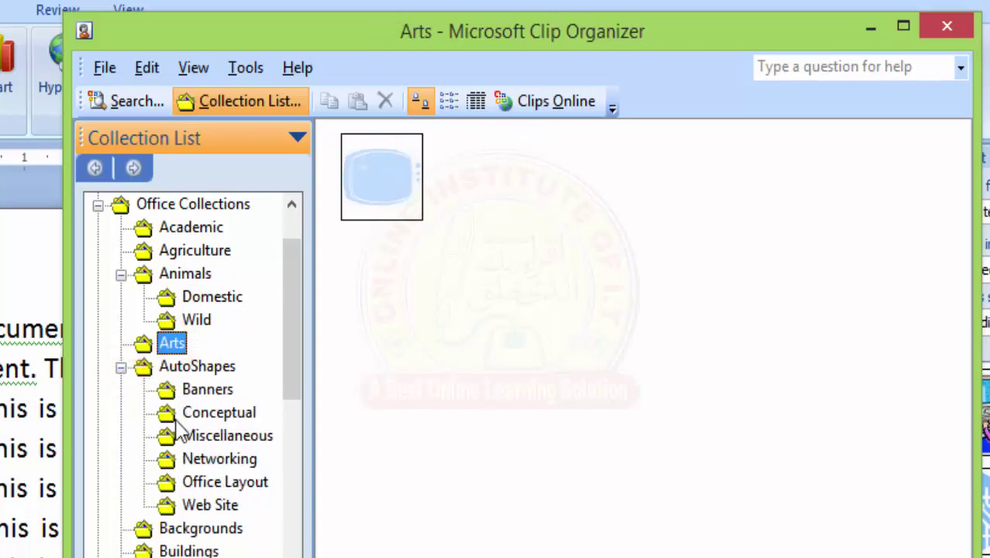
click(219, 390)
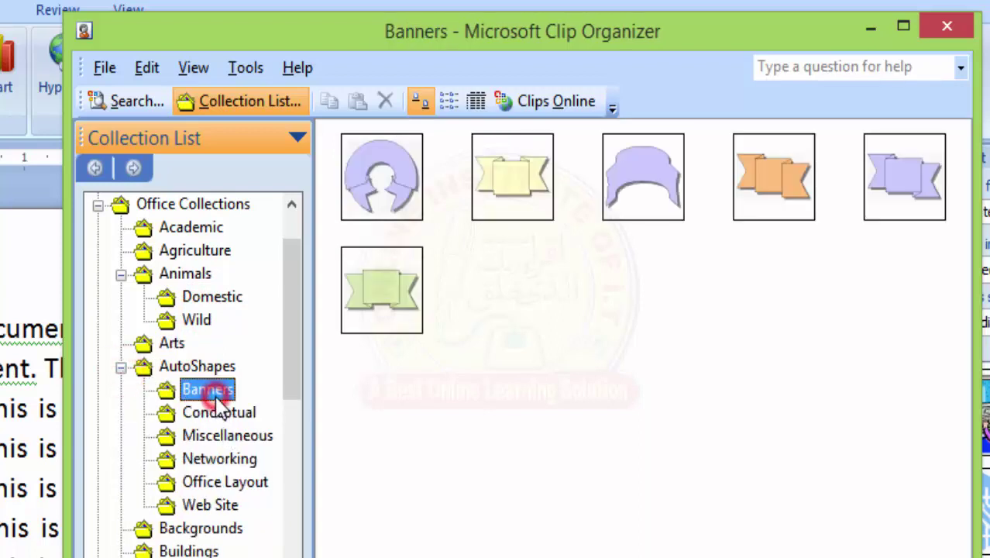
click(221, 414)
click(227, 437)
click(224, 459)
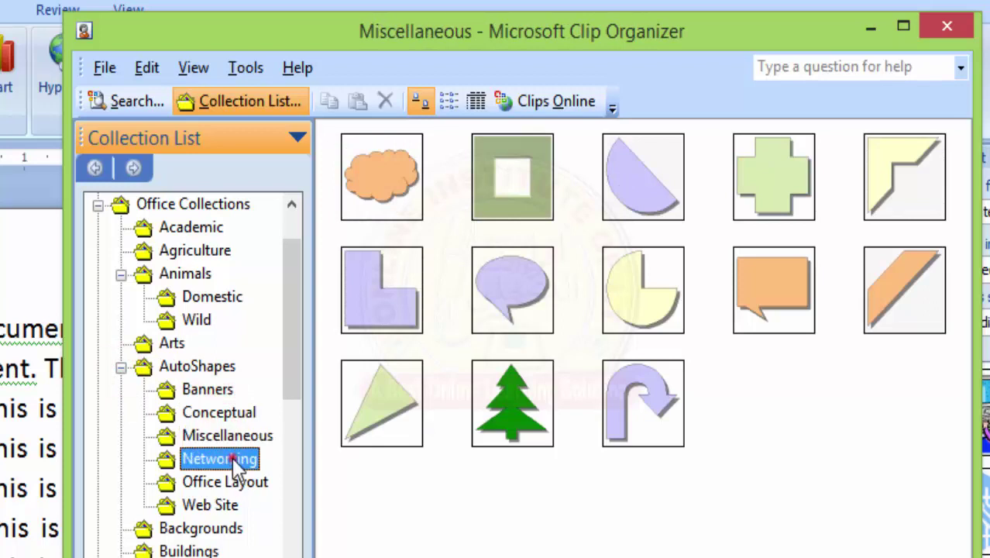
click(230, 482)
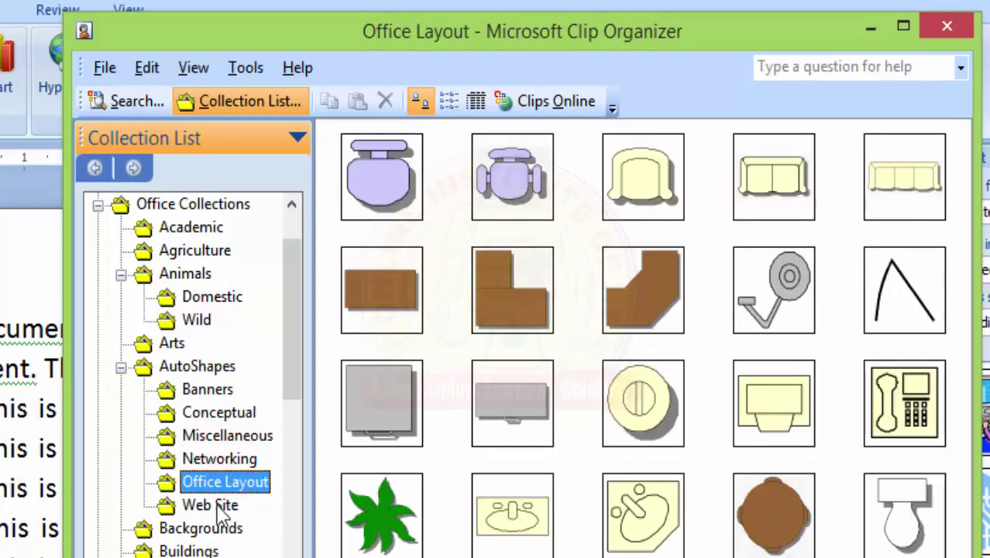
click(210, 505)
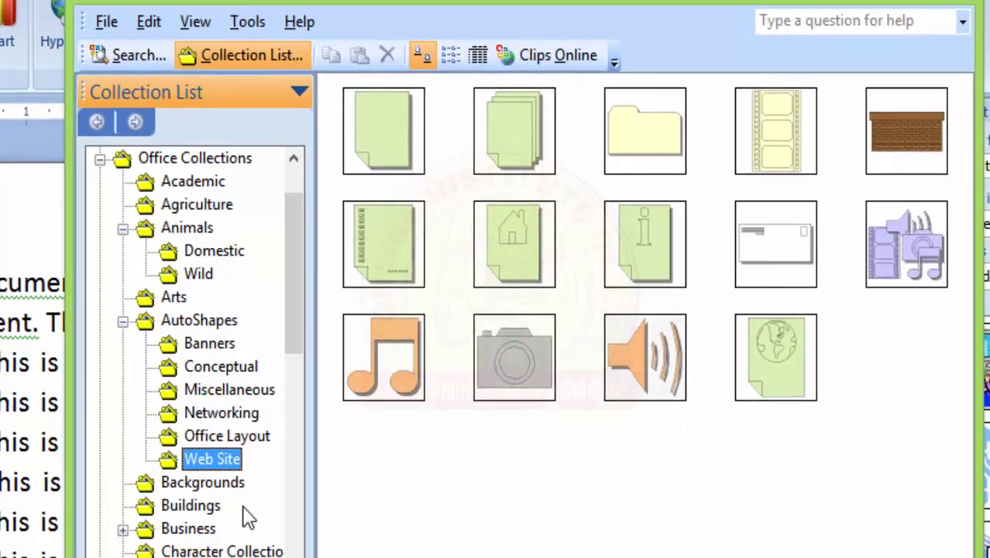
click(195, 551)
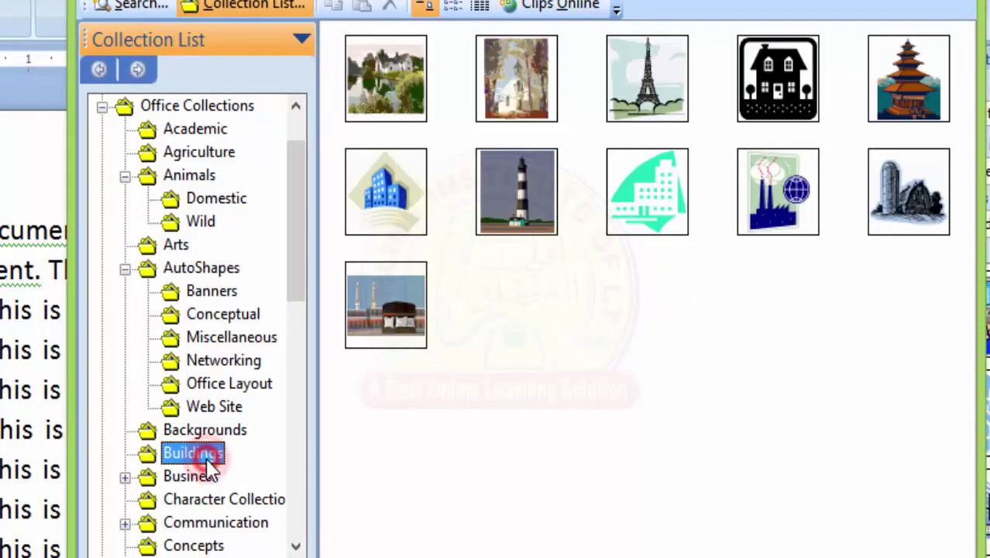
mouse_move(375, 331)
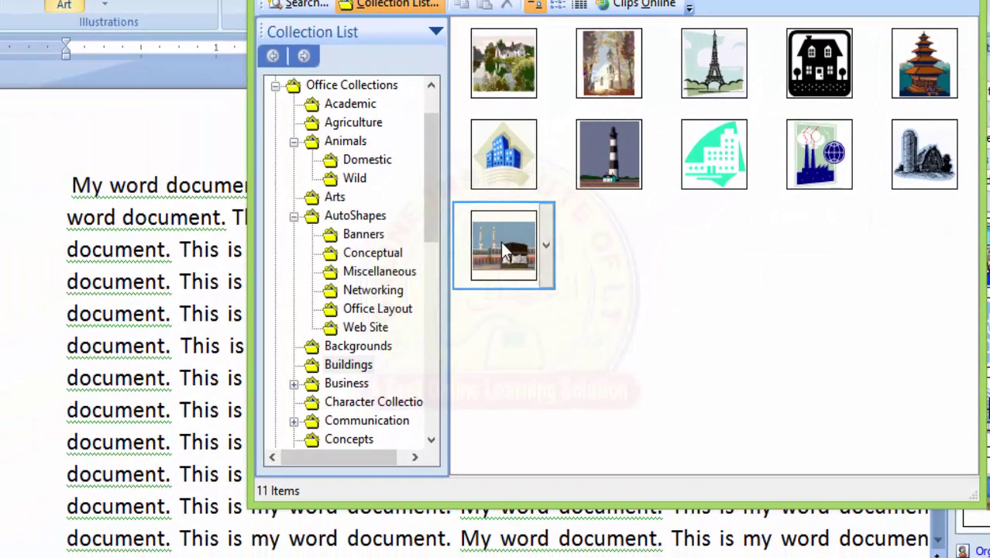
Place the Kaaba clip art at the start of the document's text
drag(496, 243, 71, 195)
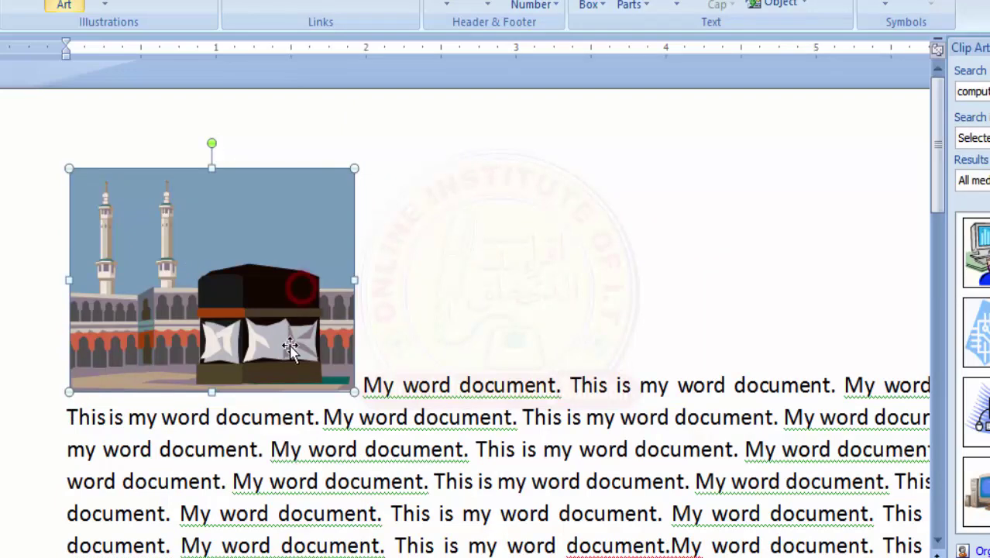
key(alt+Tab)
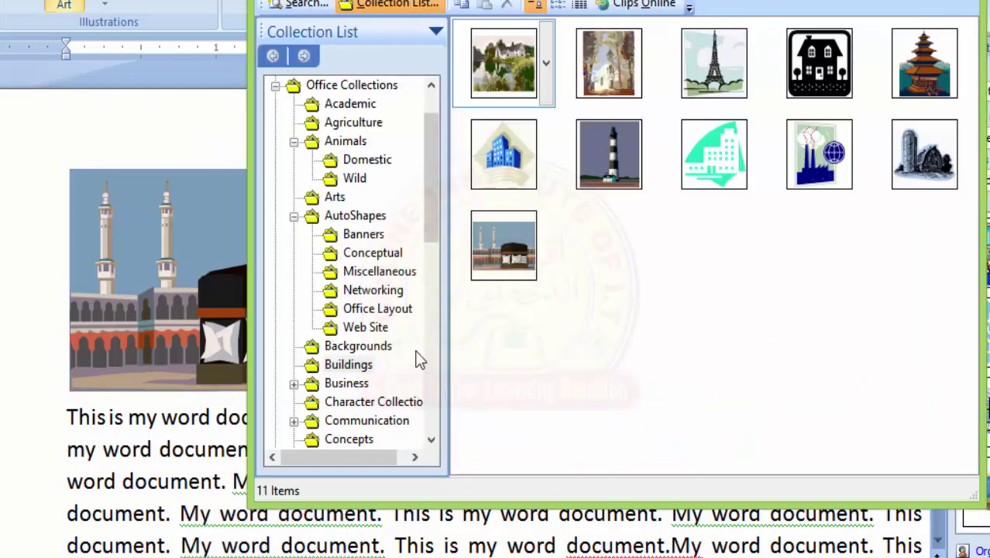
drag(428, 180, 428, 255)
Browse the Emotions, Food and Government collections, then close Clip Organizer
click(367, 273)
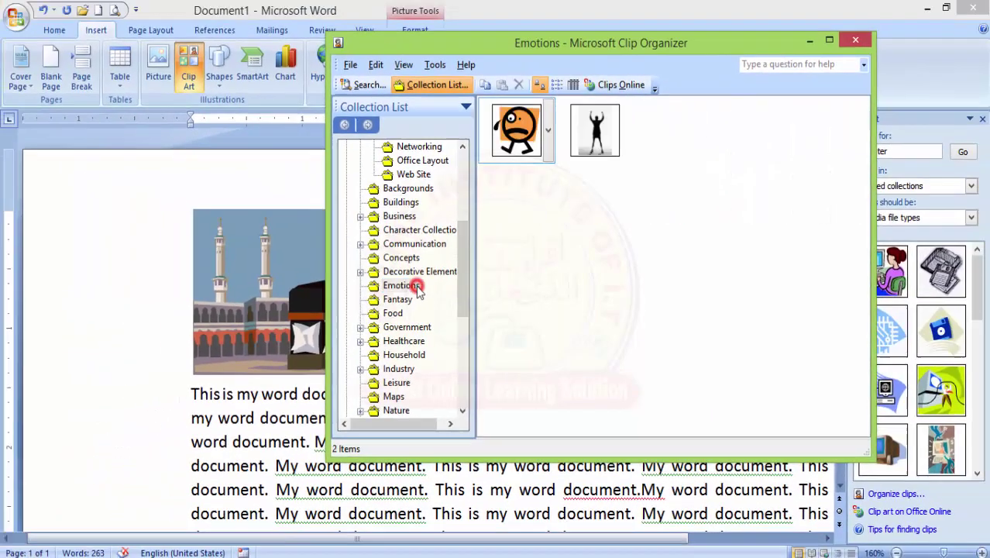
click(396, 312)
click(411, 326)
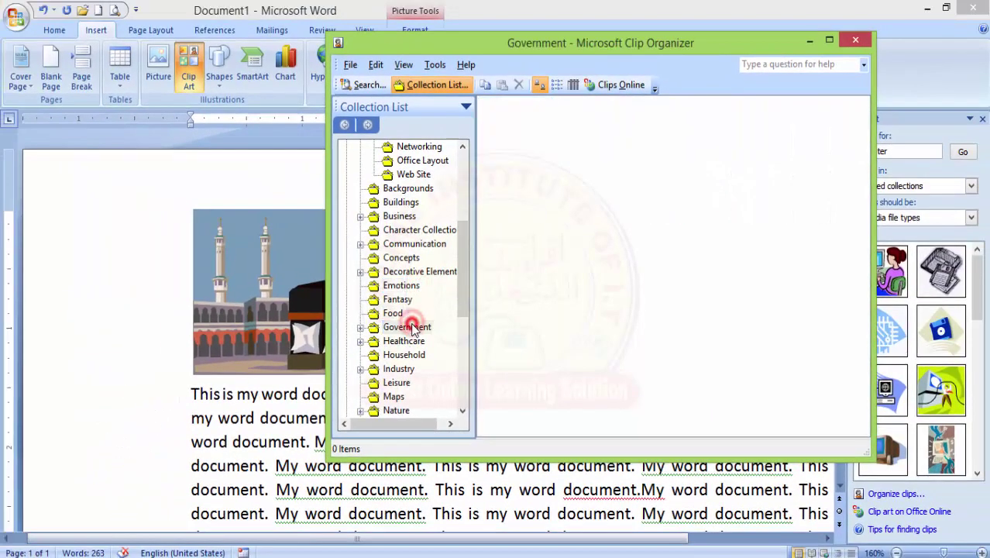
click(410, 326)
click(855, 40)
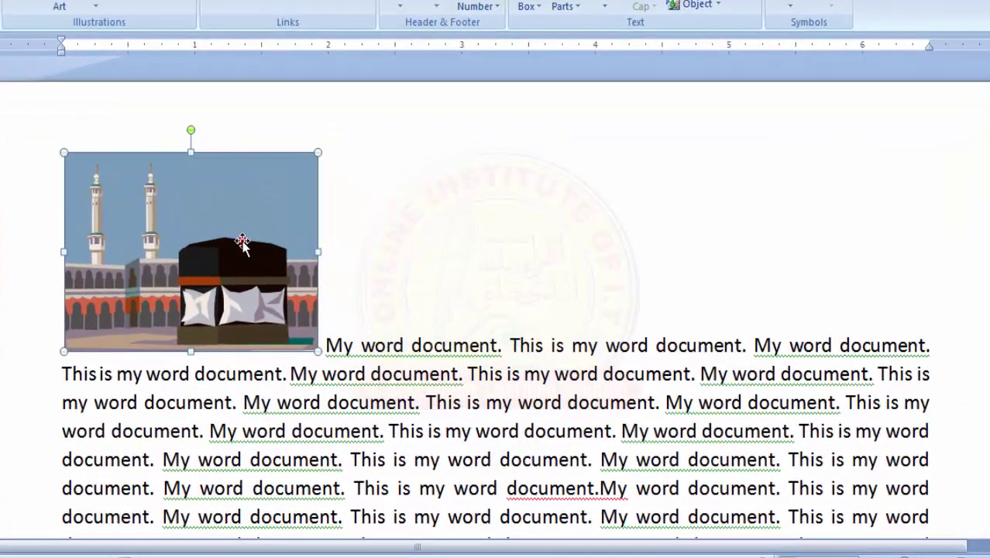
Apply the Bevel Perspective Left, White picture style to the Kaaba clip art
double_click(243, 241)
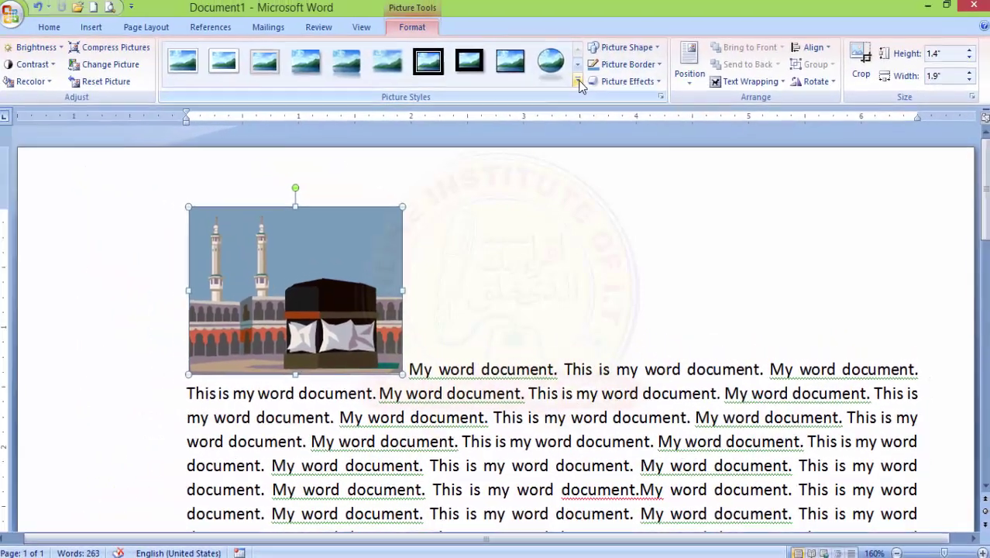
click(551, 40)
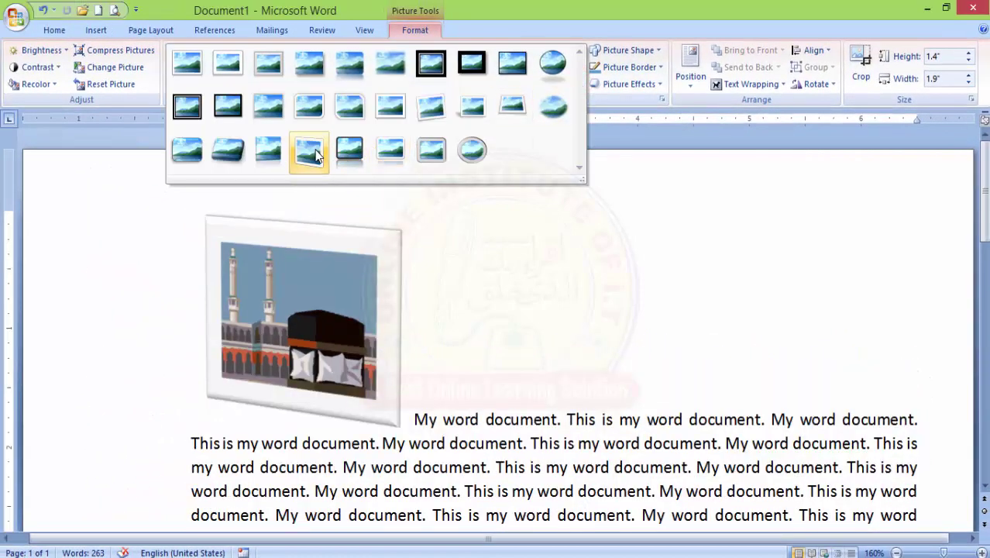
click(310, 153)
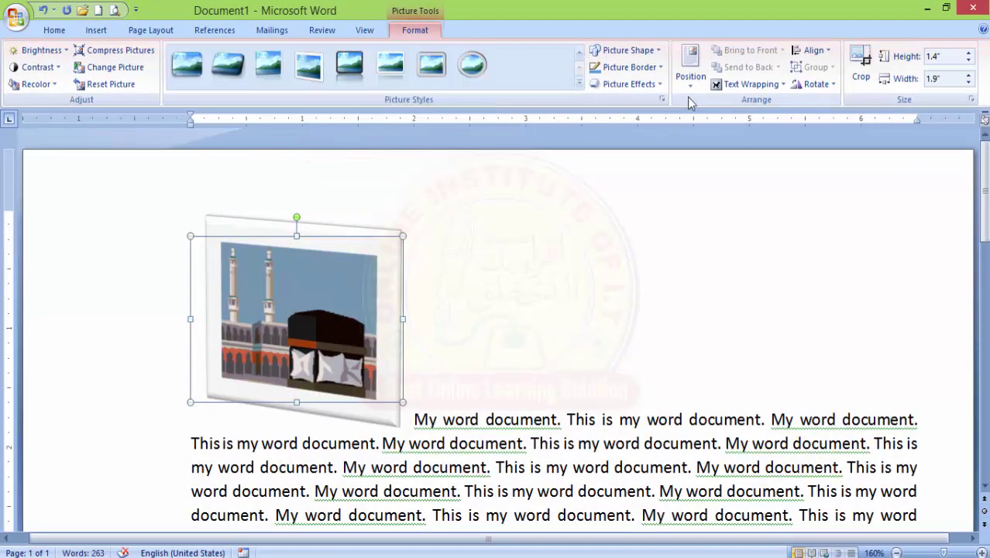
Position the picture top-left with text wrapping and check the resulting layout
click(690, 68)
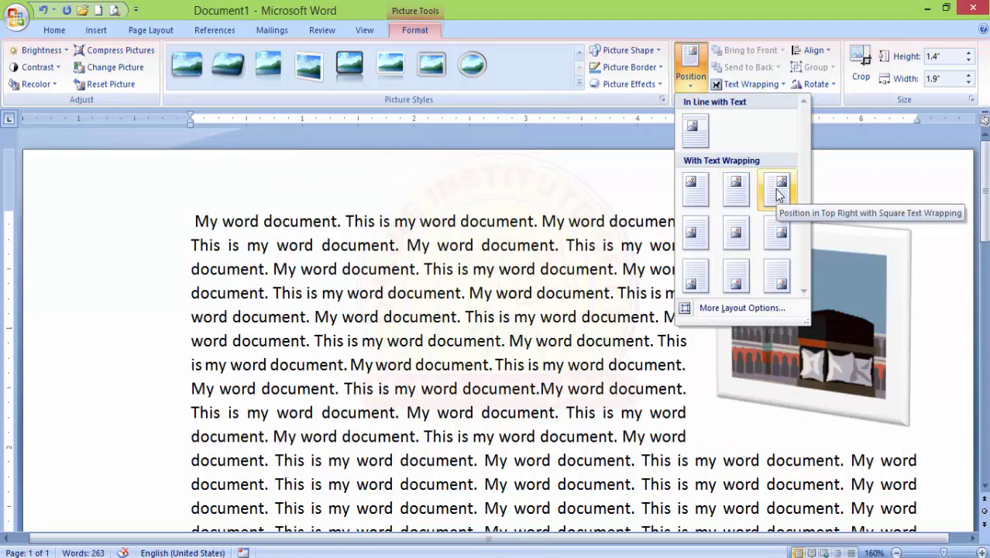
click(700, 198)
click(495, 340)
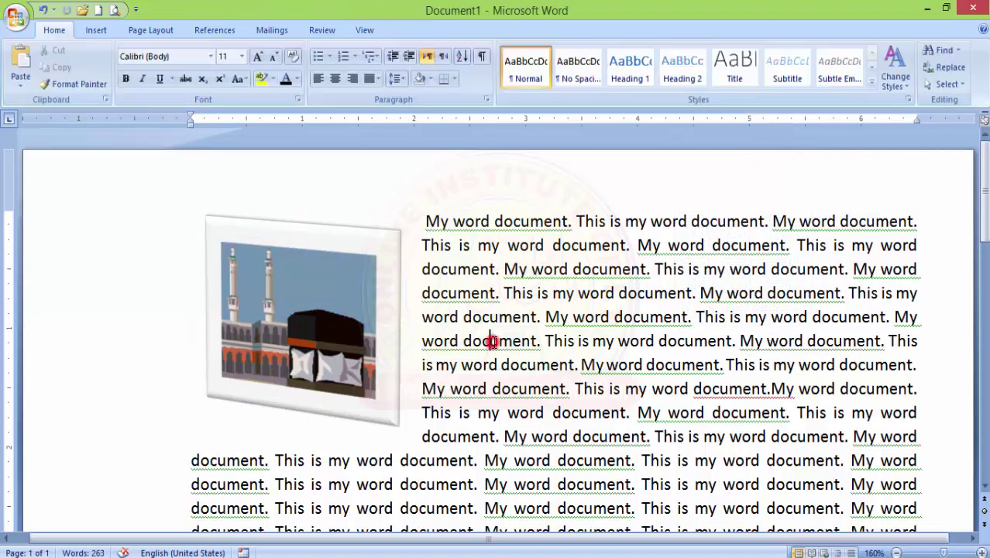
click(357, 351)
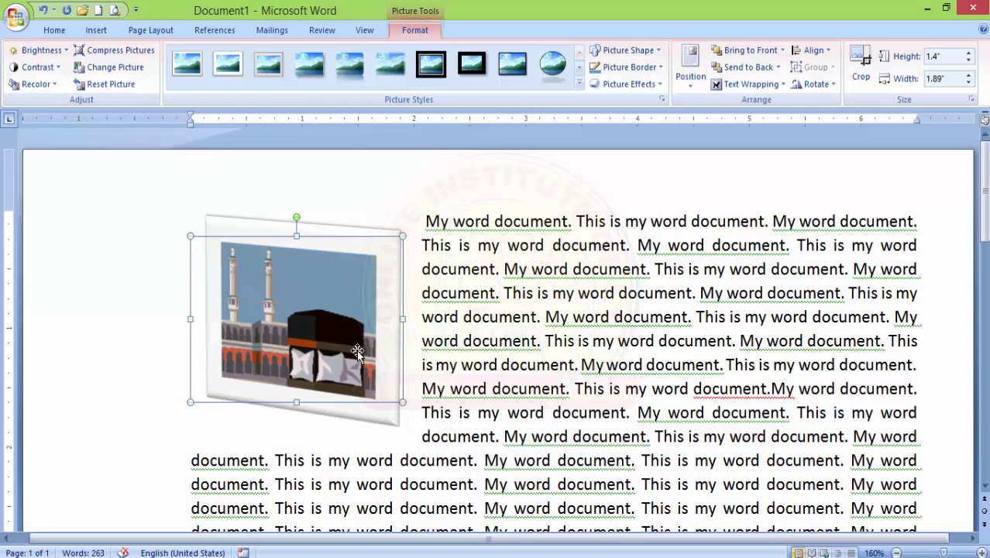
click(496, 317)
click(362, 324)
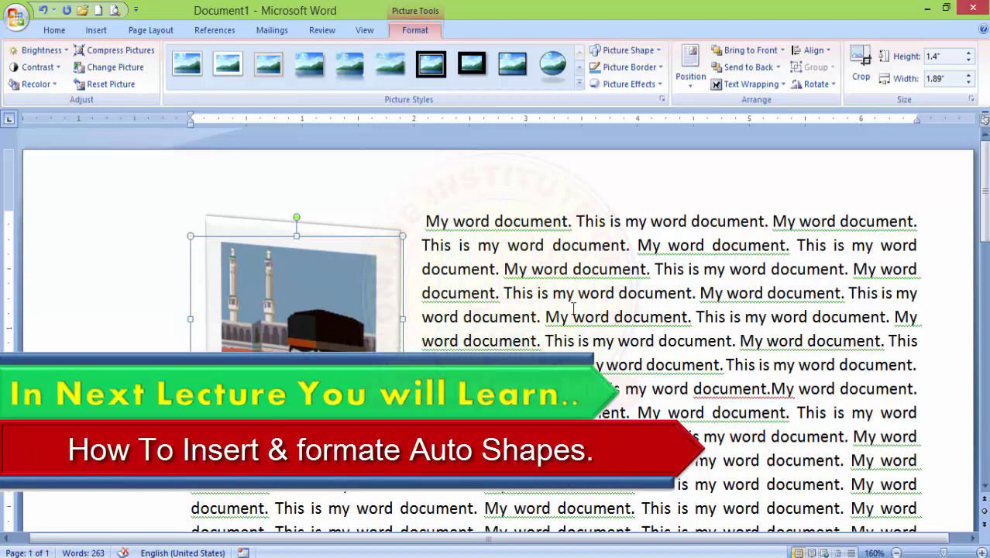
click(539, 341)
click(367, 321)
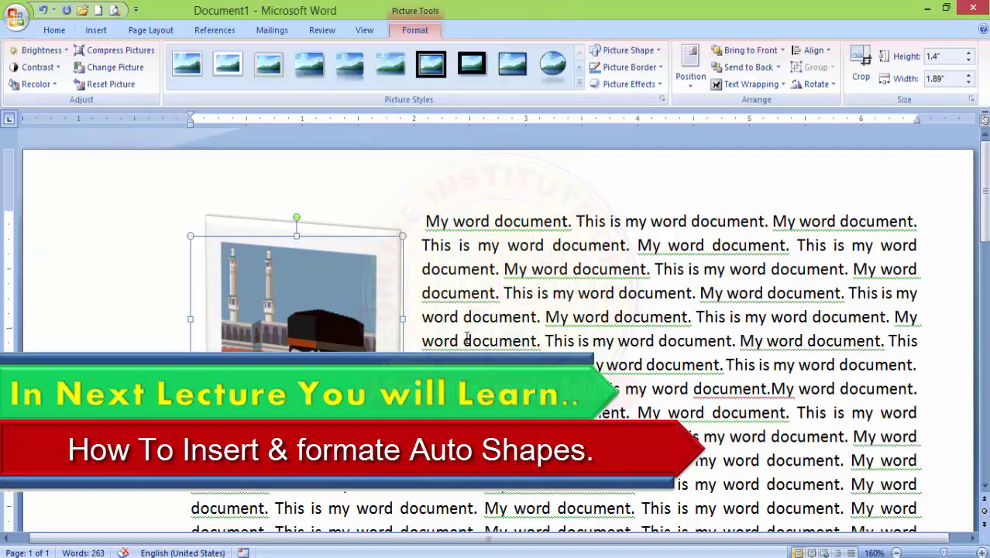